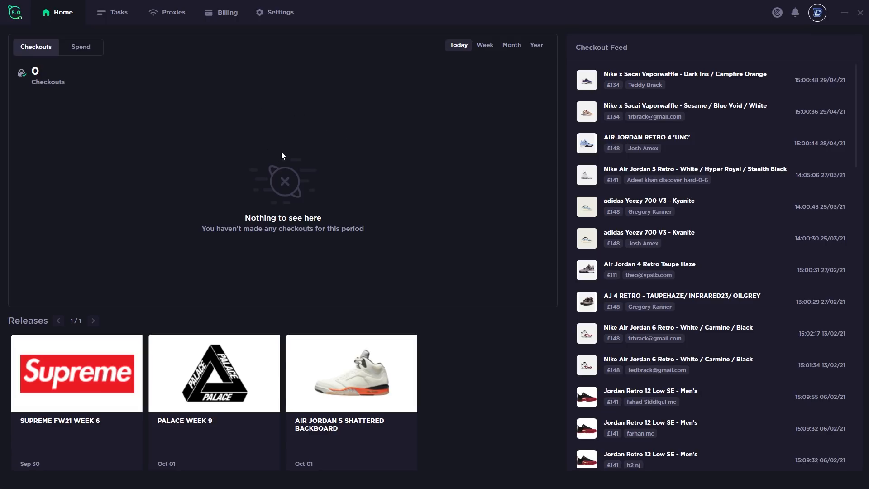
Open Cybersole's General settings page from the top navigation bar
{"action": "left_click", "coordinate": [281, 14]}
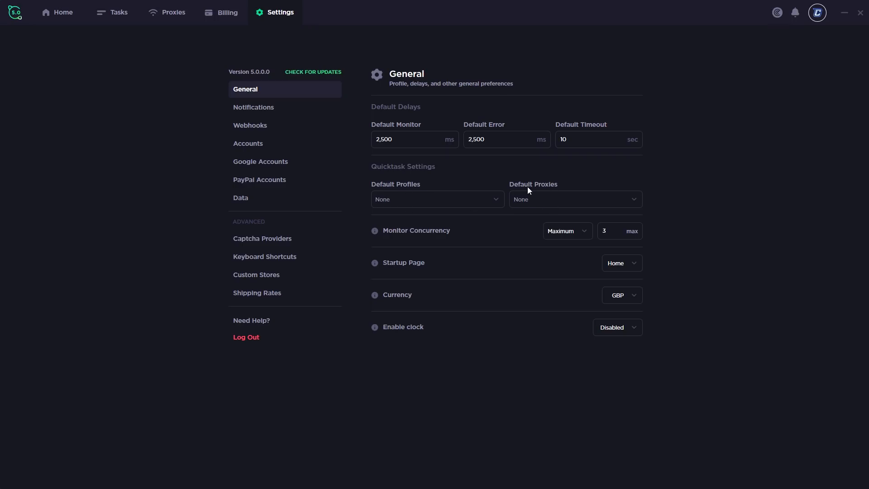
Review the proxy group, monitor concurrency, startup page and currency dropdowns, keeping None, Home and GBP
{"action": "left_click", "coordinate": [544, 198]}
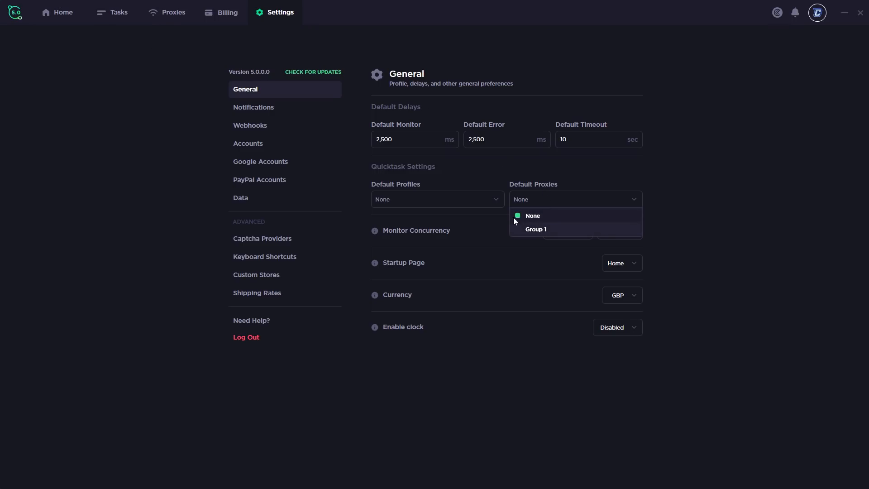
{"action": "left_click", "coordinate": [540, 201]}
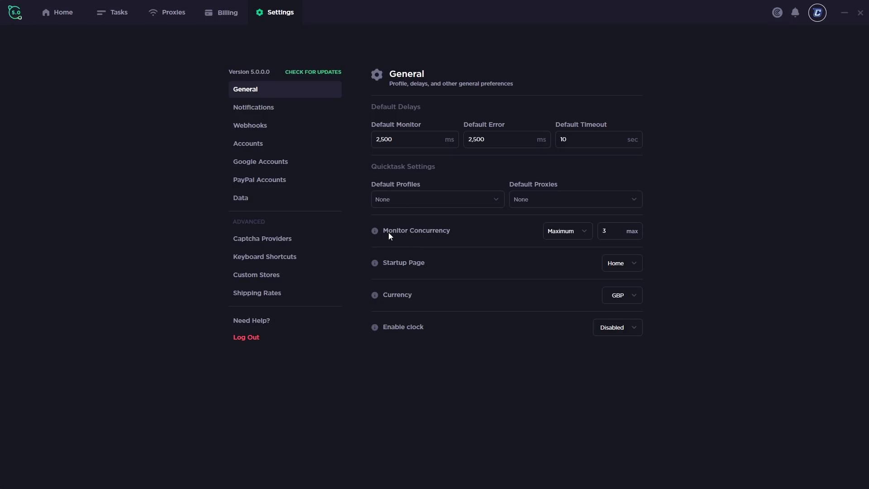
{"action": "left_click", "coordinate": [571, 233]}
{"action": "left_click", "coordinate": [571, 232]}
{"action": "left_click", "coordinate": [570, 232]}
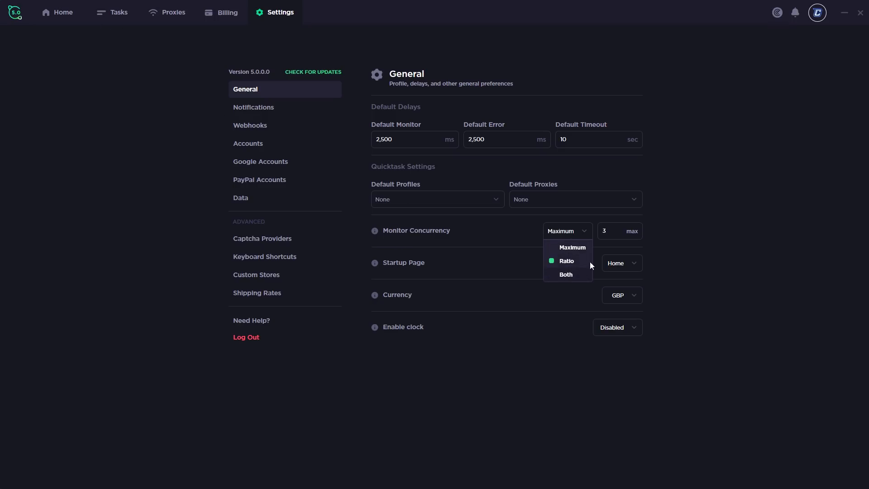
{"action": "left_click", "coordinate": [462, 264]}
{"action": "left_click", "coordinate": [624, 264]}
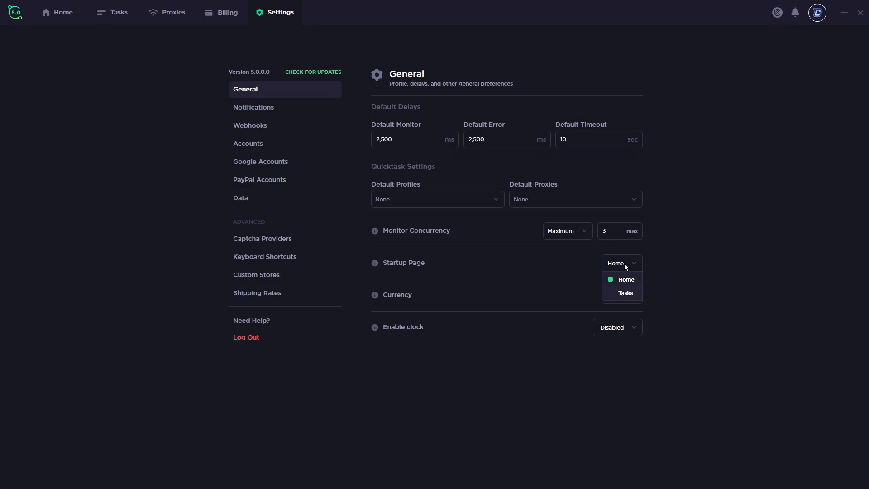
{"action": "left_click", "coordinate": [444, 285]}
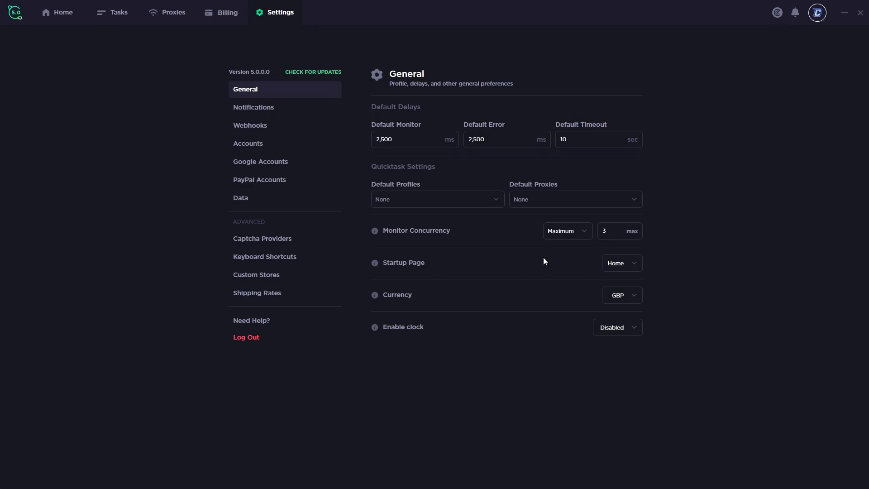
{"action": "left_click", "coordinate": [630, 302]}
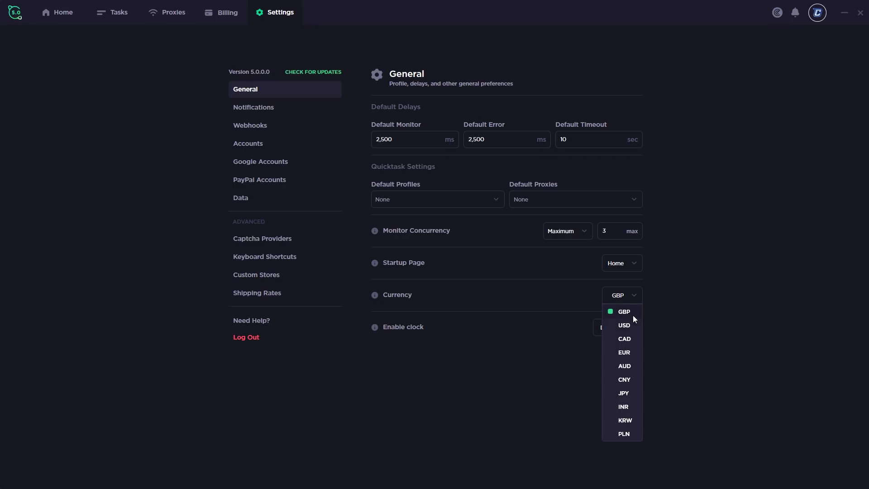
{"action": "left_click", "coordinate": [621, 316]}
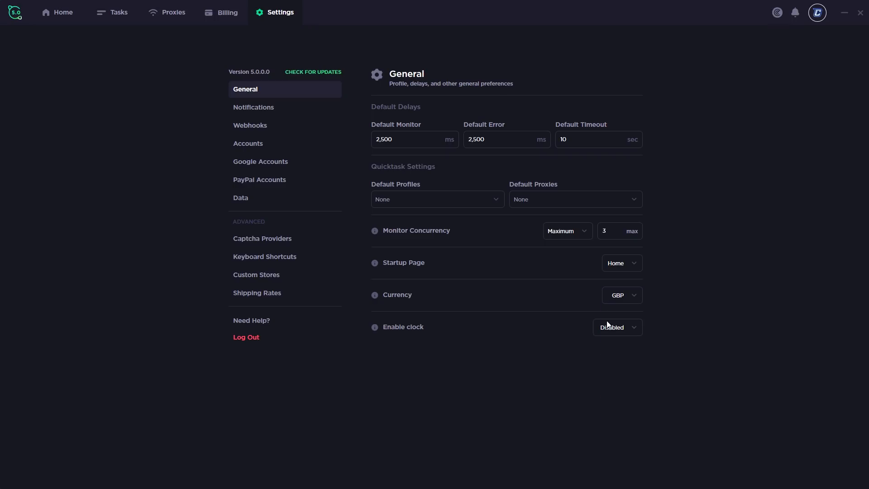
Enable the clock in 12-hour format, then switch it to 24-hour format
{"action": "left_click", "coordinate": [619, 334]}
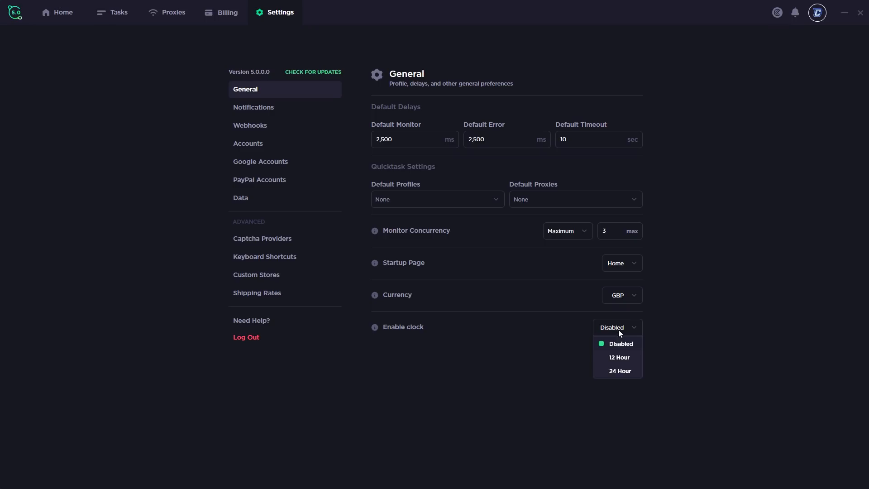
{"action": "left_click", "coordinate": [622, 361]}
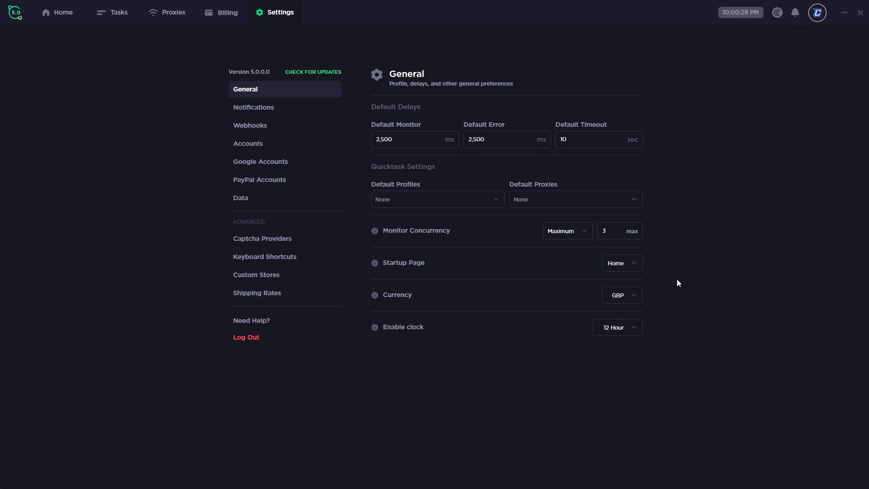
{"action": "left_click", "coordinate": [621, 331]}
{"action": "left_click", "coordinate": [618, 372]}
{"action": "left_click", "coordinate": [280, 106]}
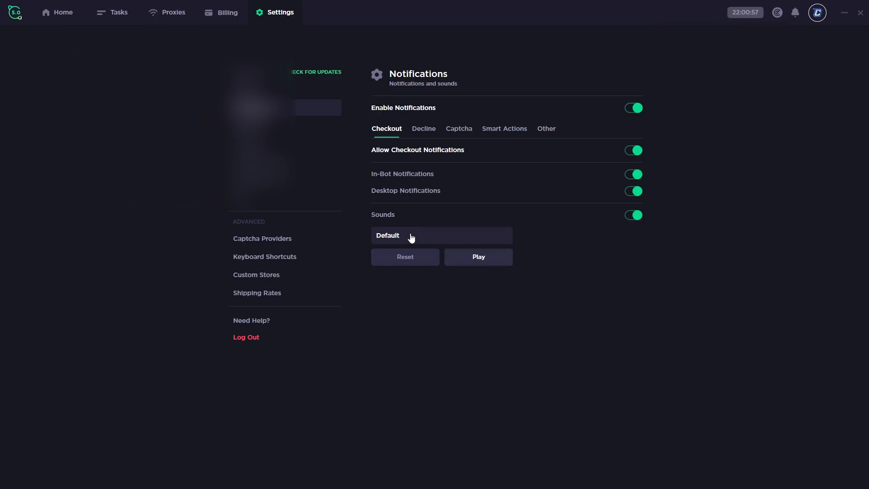
Cancel the custom sound file picker, then view the Decline, Captcha, Smart Actions and Other notification tabs
{"action": "left_click", "coordinate": [407, 234]}
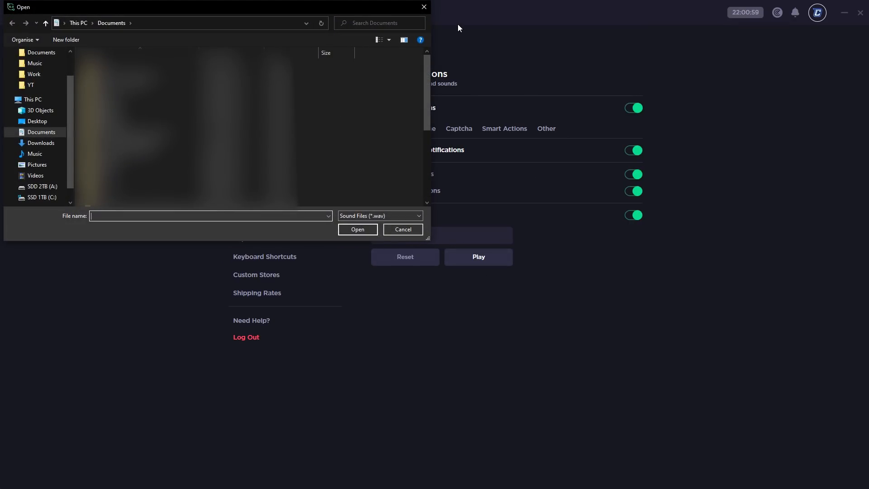
{"action": "left_click", "coordinate": [425, 6]}
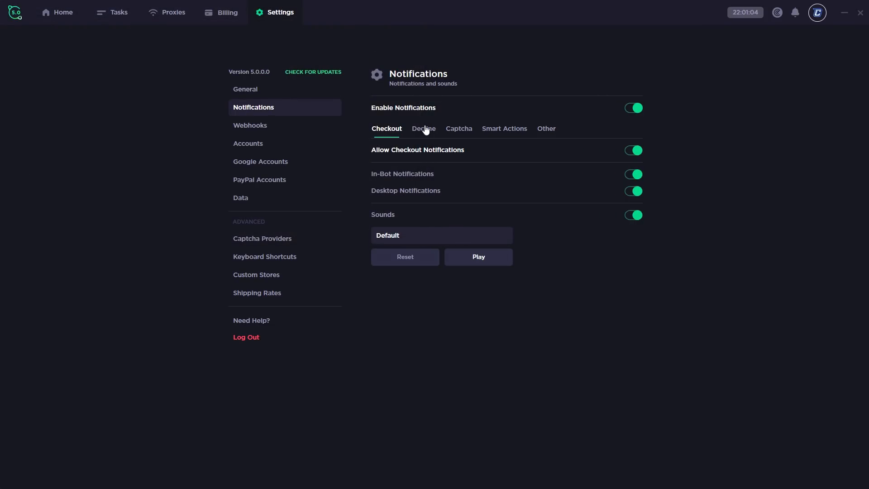
{"action": "left_click", "coordinate": [424, 130]}
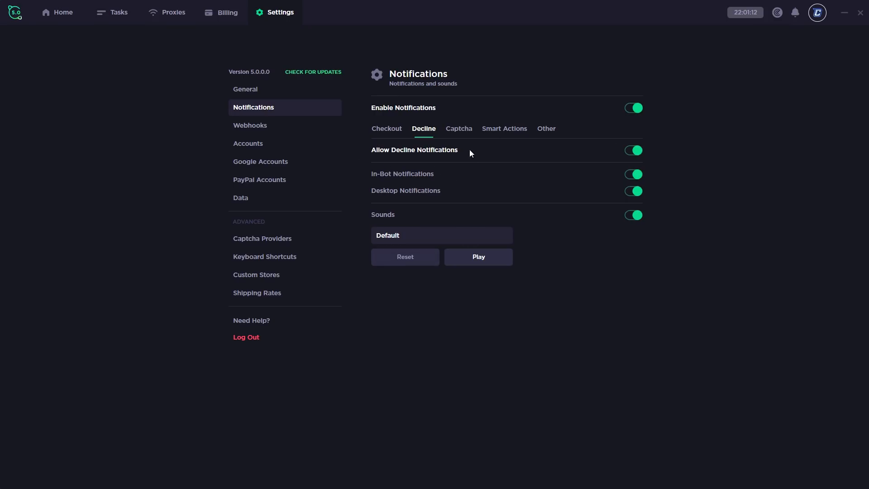
{"action": "left_click", "coordinate": [471, 129]}
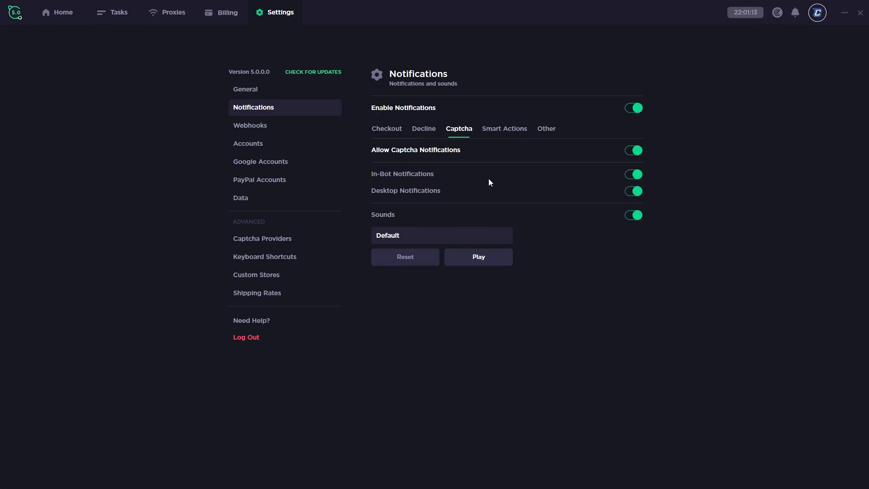
{"action": "left_click", "coordinate": [511, 132]}
{"action": "left_click", "coordinate": [548, 134]}
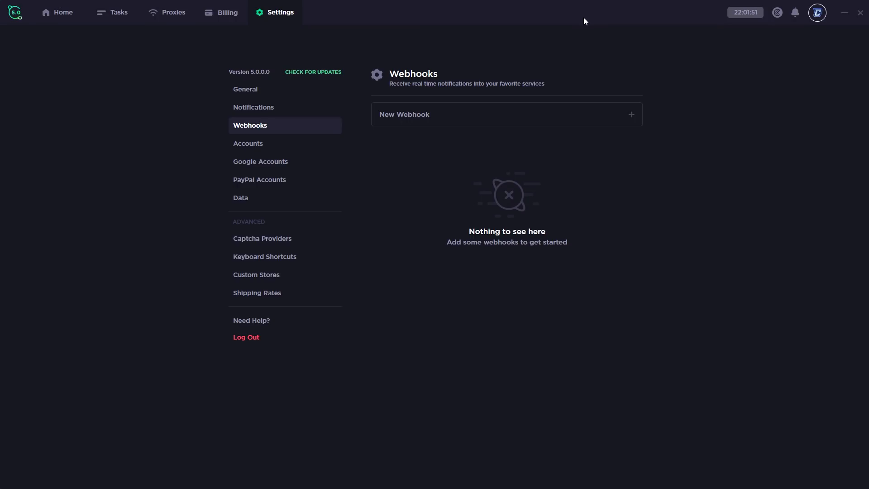
Start a new webhook, check its Platform choices, and close the form without saving
{"action": "left_click", "coordinate": [406, 115]}
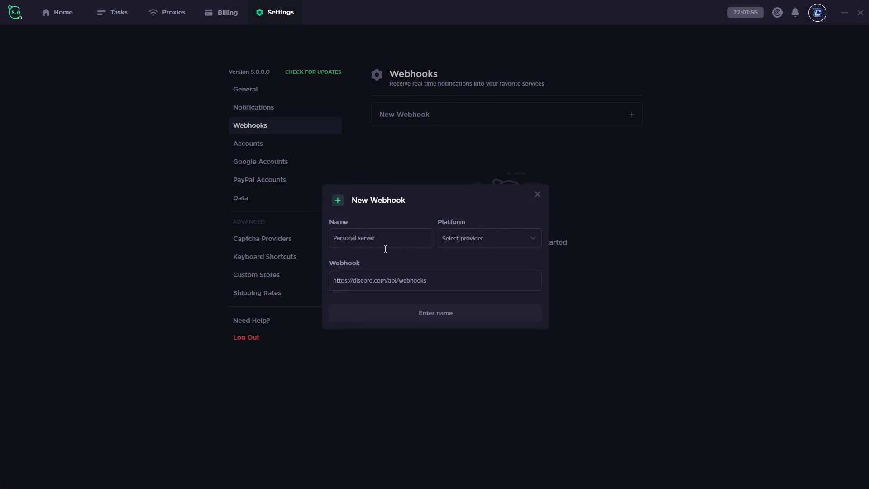
{"action": "left_click", "coordinate": [464, 240]}
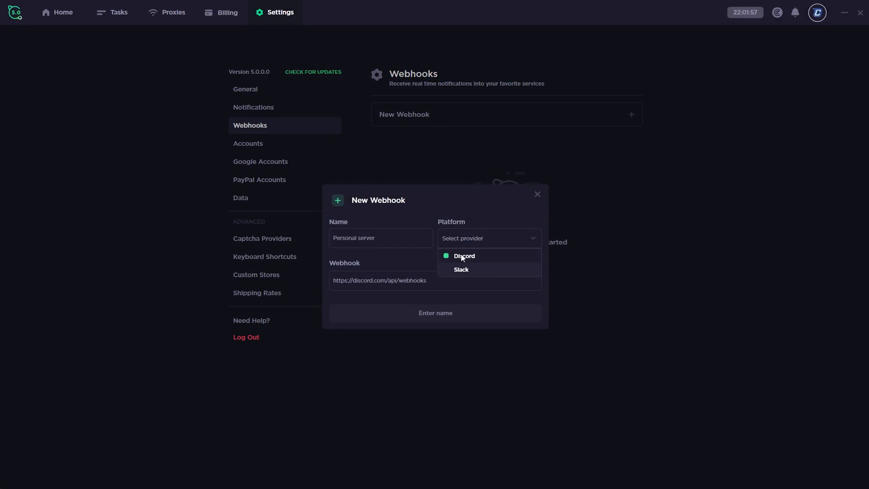
{"action": "left_click", "coordinate": [412, 270]}
{"action": "left_click", "coordinate": [539, 195]}
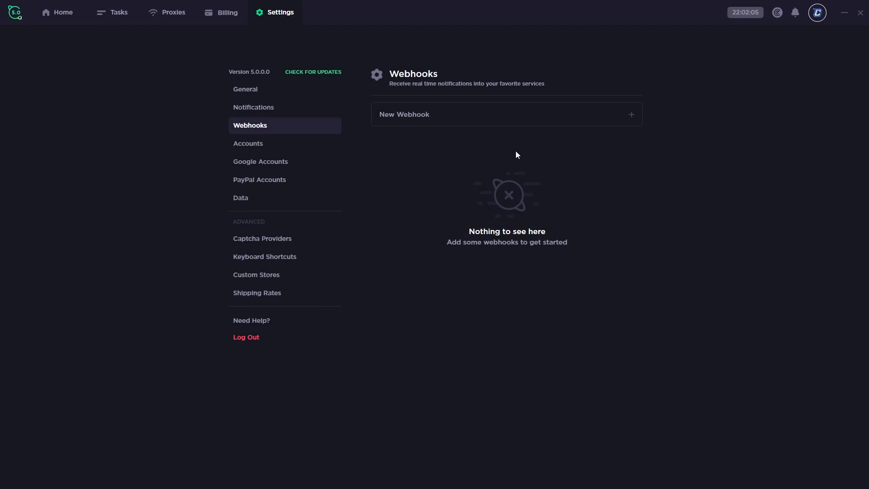
{"action": "left_click", "coordinate": [279, 145]}
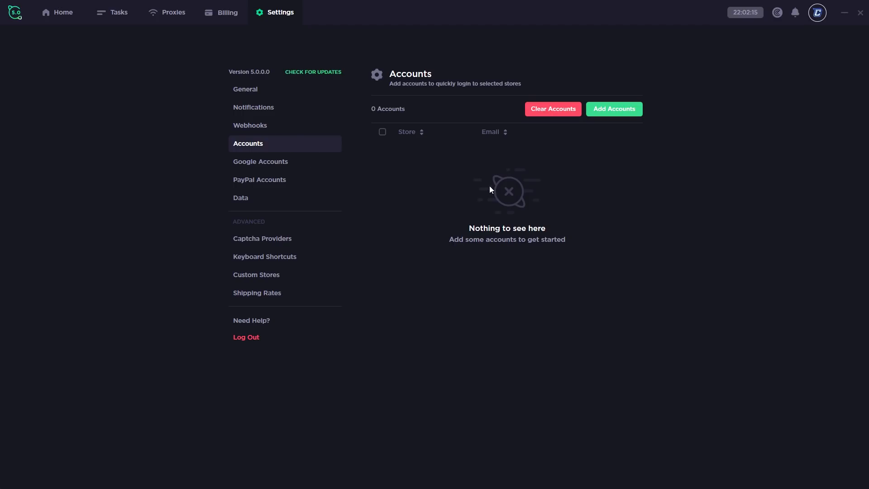
Import one account:password store account assigned to the 100 Thieves store
{"action": "left_click", "coordinate": [616, 111]}
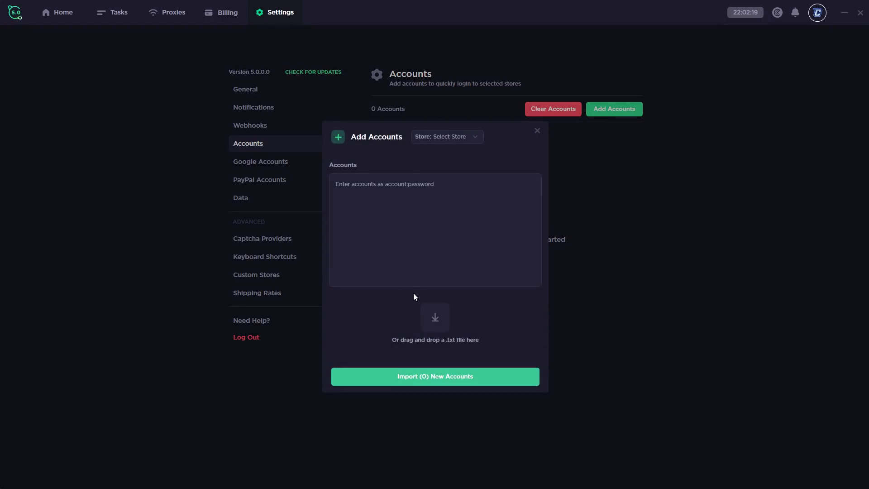
{"action": "left_click", "coordinate": [421, 189]}
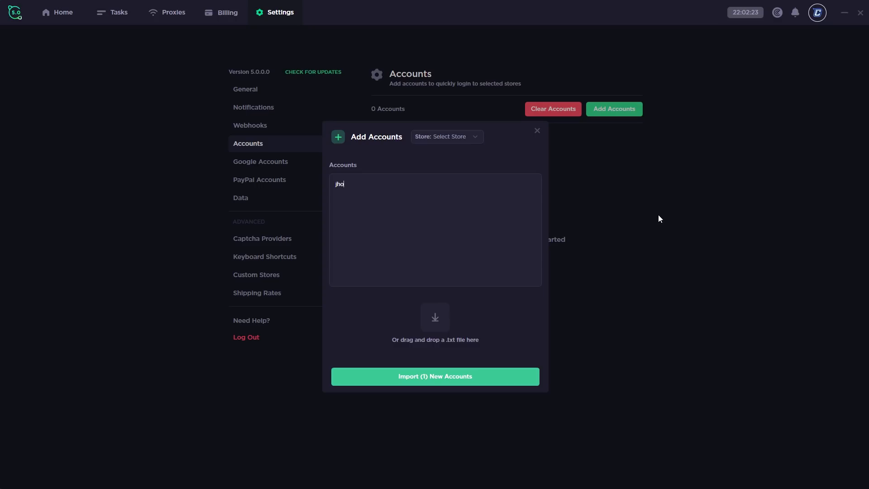
{"action": "key", "text": "BackSpace"}
{"action": "key", "text": "BackSpace"}
{"action": "left_click", "coordinate": [455, 141]}
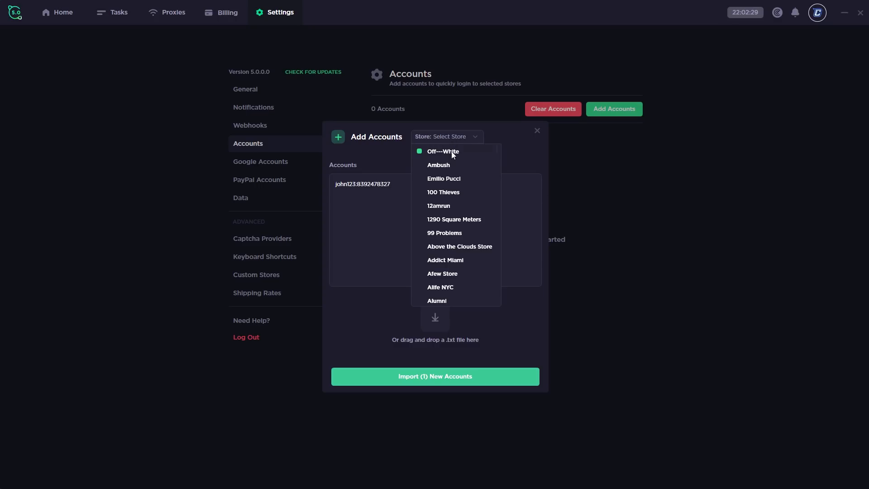
{"action": "left_click", "coordinate": [442, 194]}
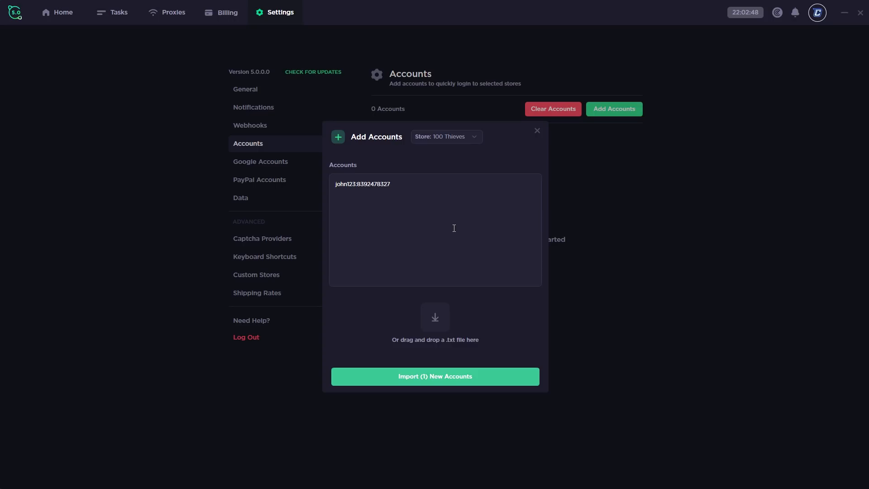
{"action": "left_click", "coordinate": [426, 379]}
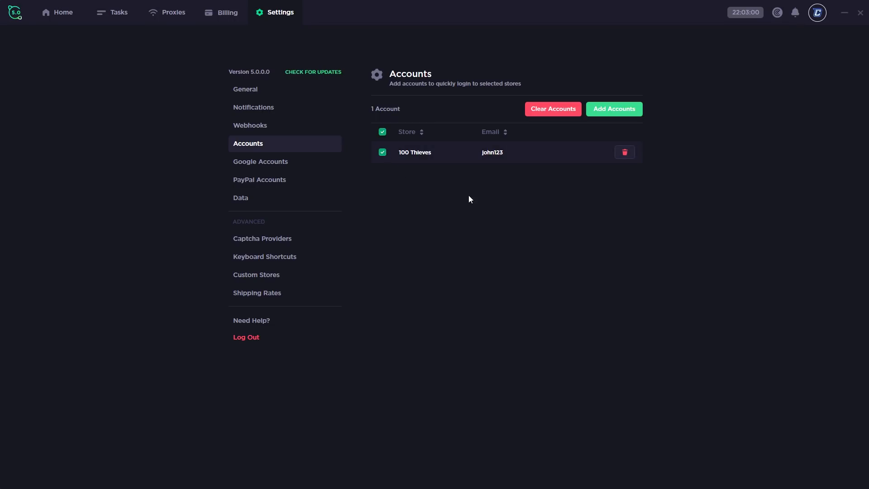
{"action": "left_click", "coordinate": [261, 162]}
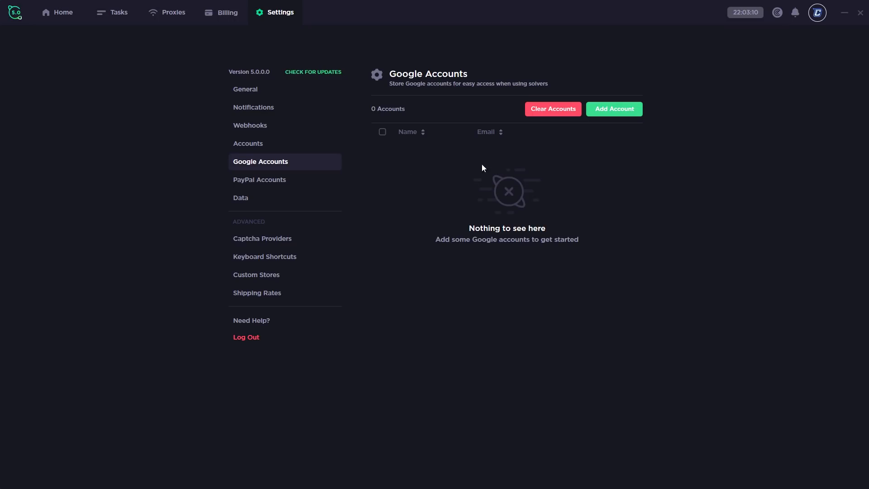
Try adding a Google account, then leave it and go to the Data settings
{"action": "left_click", "coordinate": [615, 110]}
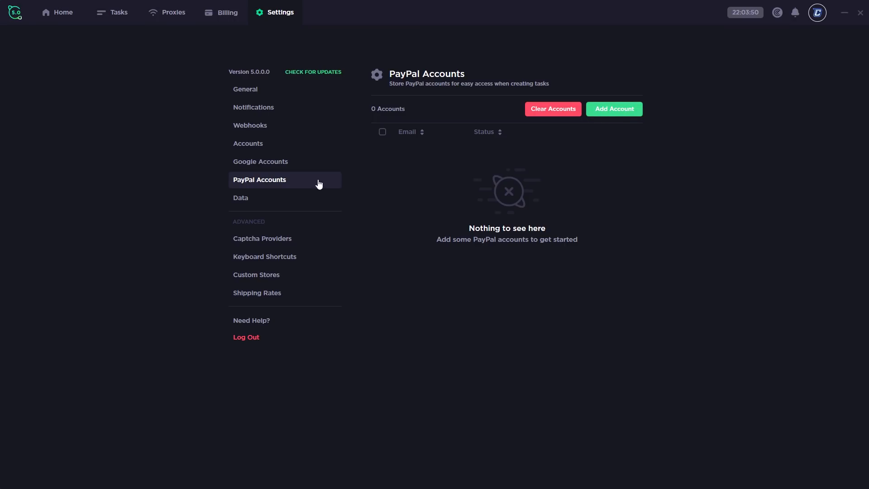
{"action": "left_click", "coordinate": [274, 203]}
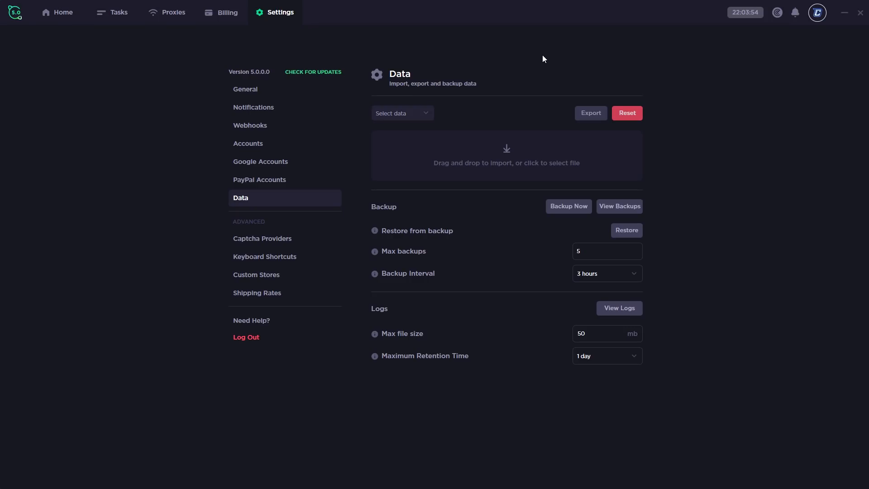
Choose Billing as the data to export
{"action": "left_click", "coordinate": [423, 113]}
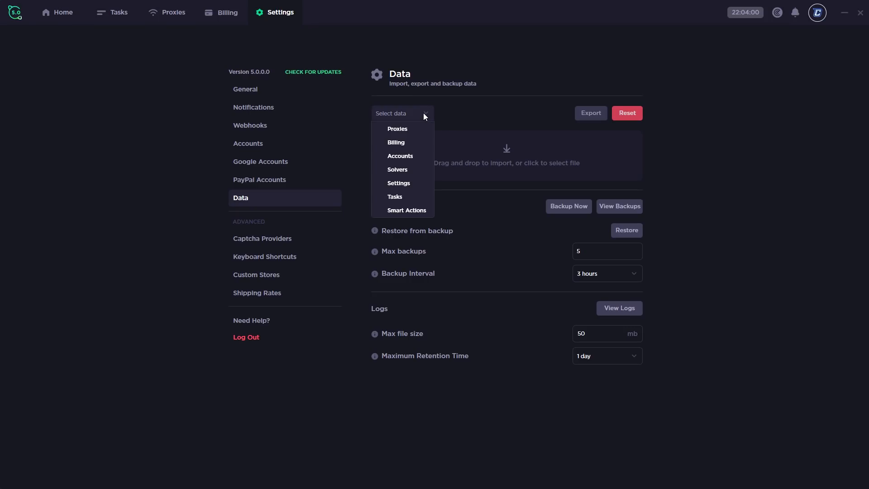
{"action": "left_click", "coordinate": [410, 130]}
{"action": "left_click", "coordinate": [393, 130]}
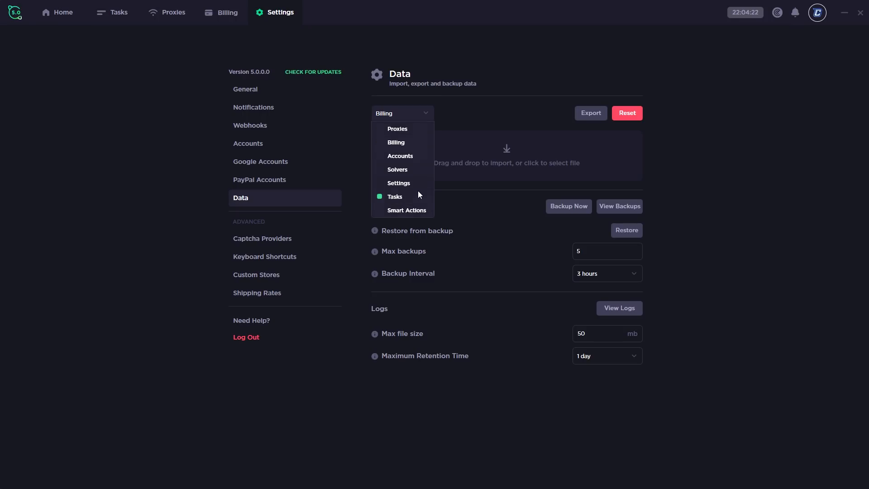
{"action": "left_click", "coordinate": [517, 113]}
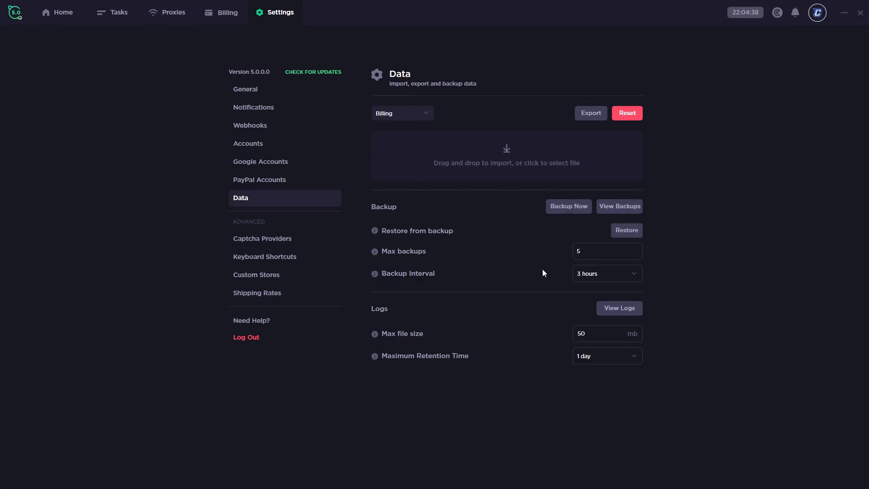
Check the backup interval and log retention options, leaving 3 hours and 1 day
{"action": "left_click", "coordinate": [604, 274]}
{"action": "left_click", "coordinate": [505, 266]}
{"action": "left_click", "coordinate": [605, 356]}
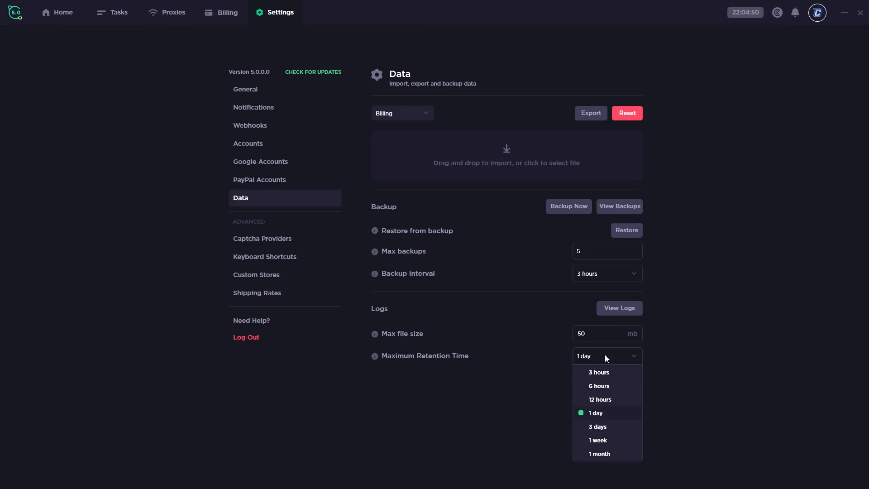
{"action": "left_click", "coordinate": [599, 419]}
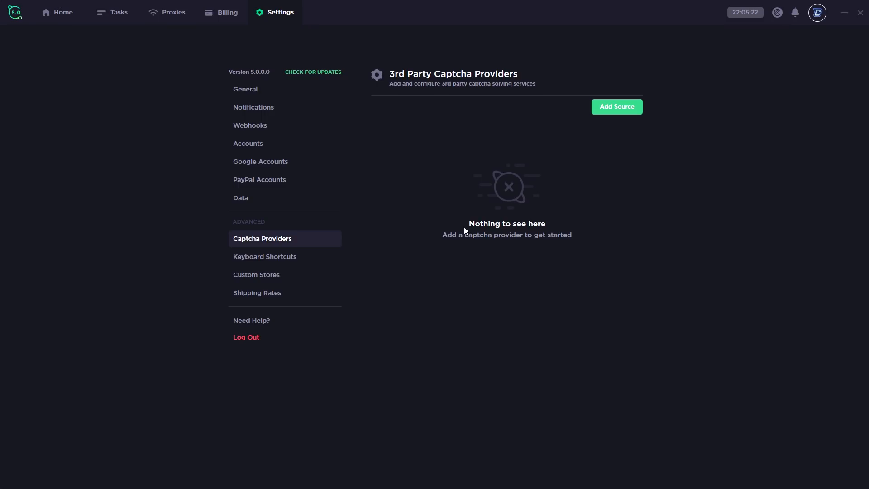
Open a new captcha provider form, check its platform list, and discard it unsaved
{"action": "left_click", "coordinate": [617, 106]}
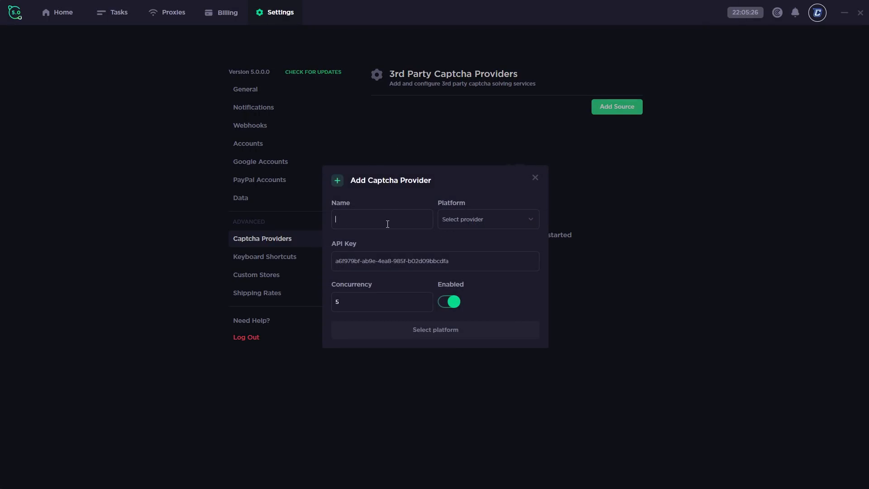
{"action": "left_click", "coordinate": [479, 222]}
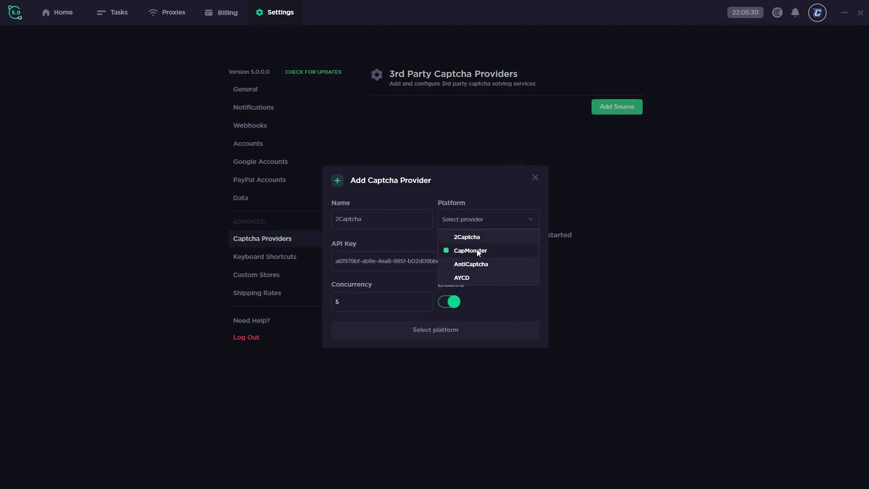
{"action": "left_click", "coordinate": [384, 251]}
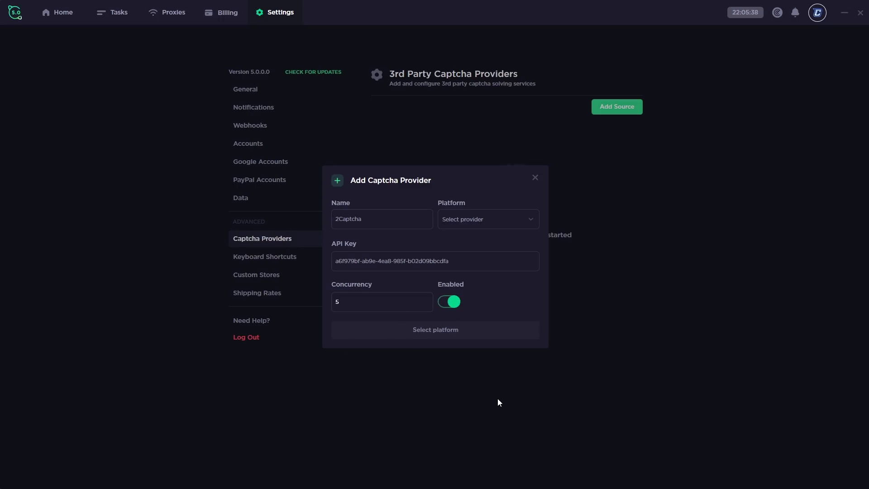
{"action": "left_click", "coordinate": [538, 181]}
{"action": "left_click", "coordinate": [291, 257]}
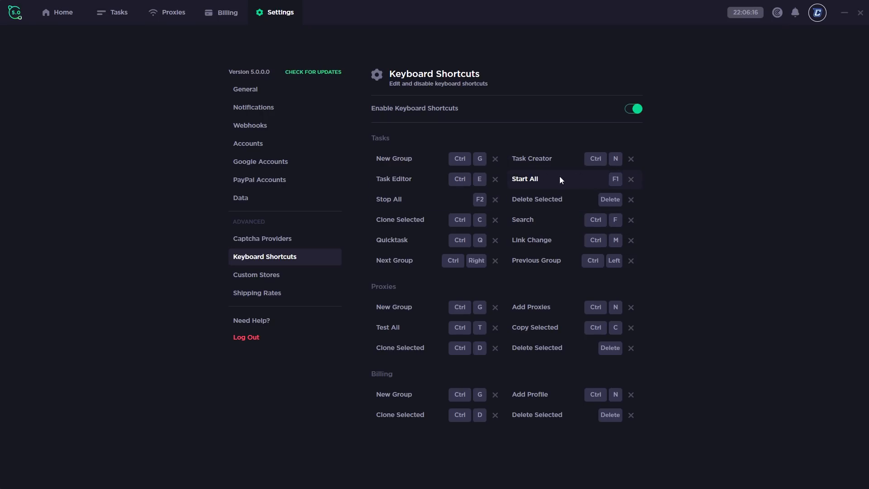
Rebind the Start All keyboard shortcut so it reads System
{"action": "left_click", "coordinate": [615, 181]}
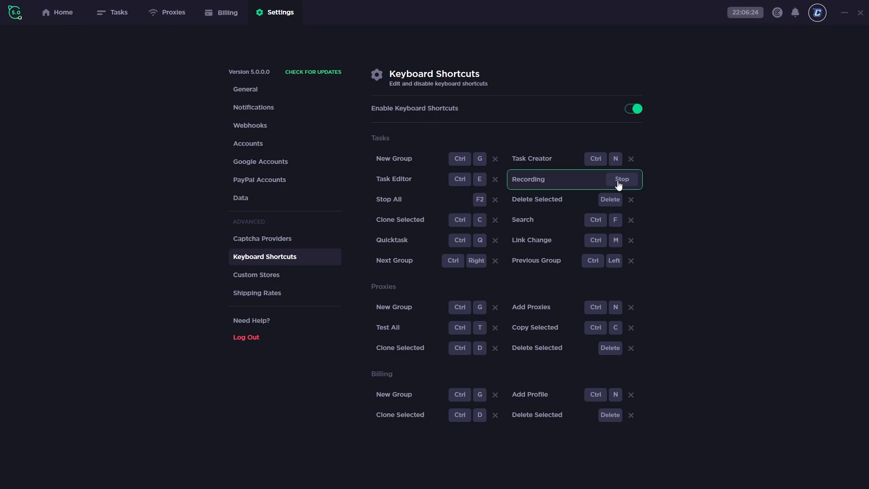
{"action": "left_click", "coordinate": [618, 184]}
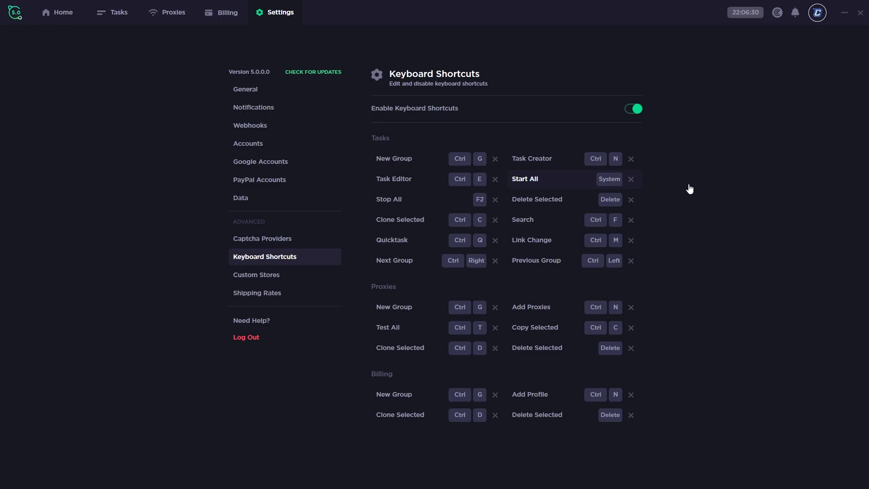
{"action": "left_click", "coordinate": [256, 275]}
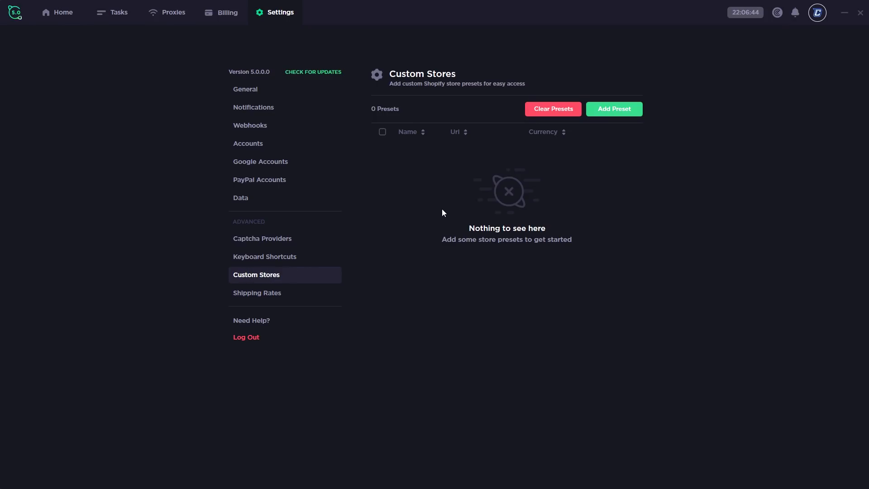
Open the Add Custom Store form and close it without adding a preset
{"action": "left_click", "coordinate": [623, 111]}
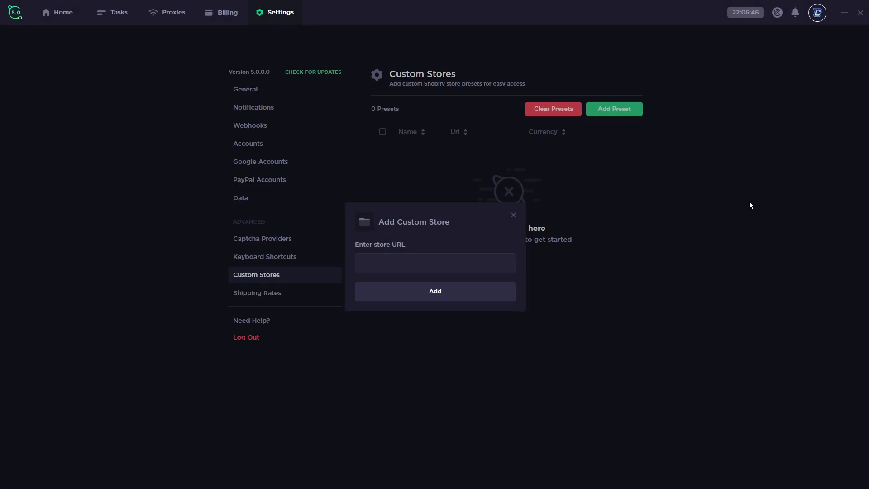
{"action": "left_click", "coordinate": [513, 215]}
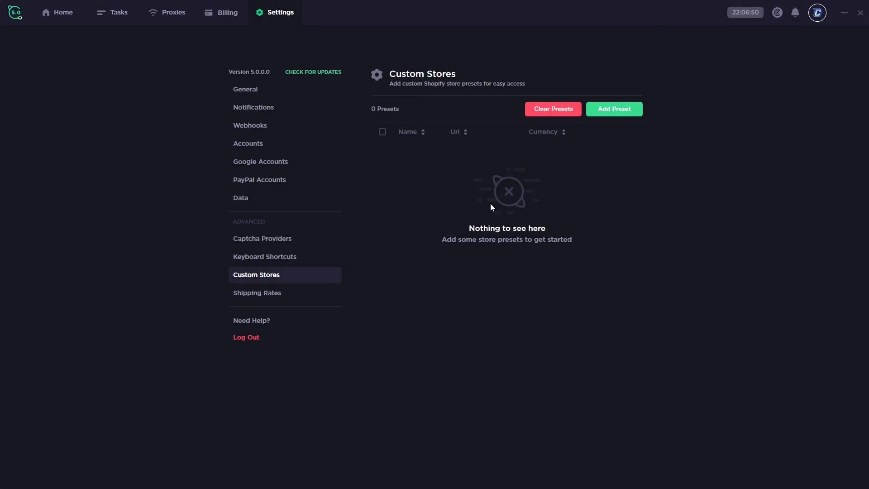
{"action": "left_click", "coordinate": [250, 297]}
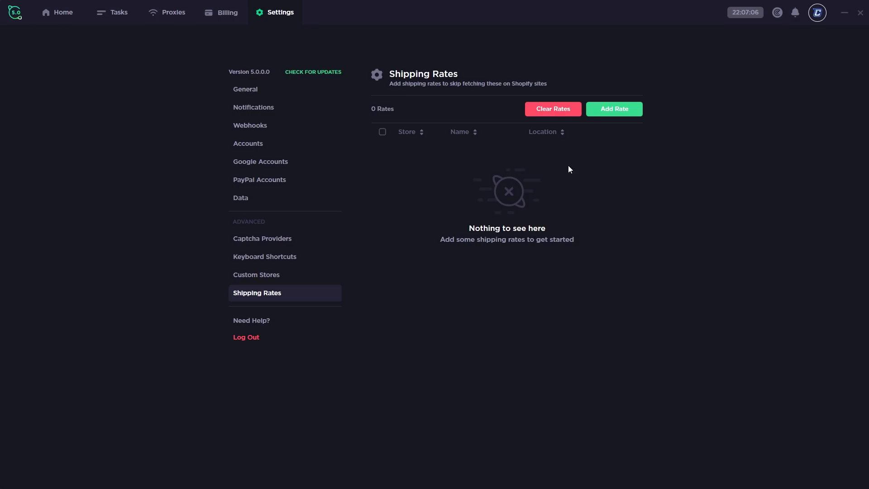
Start a new shipping rate with store 100 Thieves, then go to the Billing page instead
{"action": "left_click", "coordinate": [605, 113]}
{"action": "left_click", "coordinate": [387, 219]}
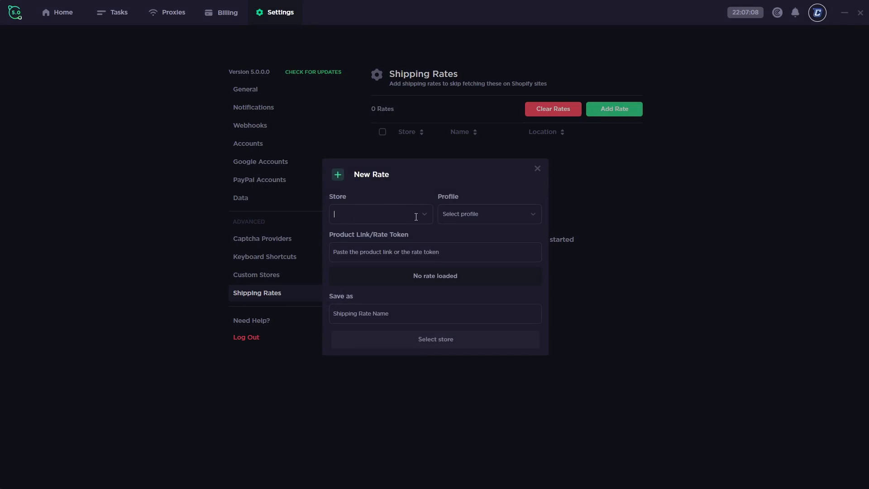
{"action": "left_click", "coordinate": [364, 233]}
{"action": "left_click", "coordinate": [516, 217]}
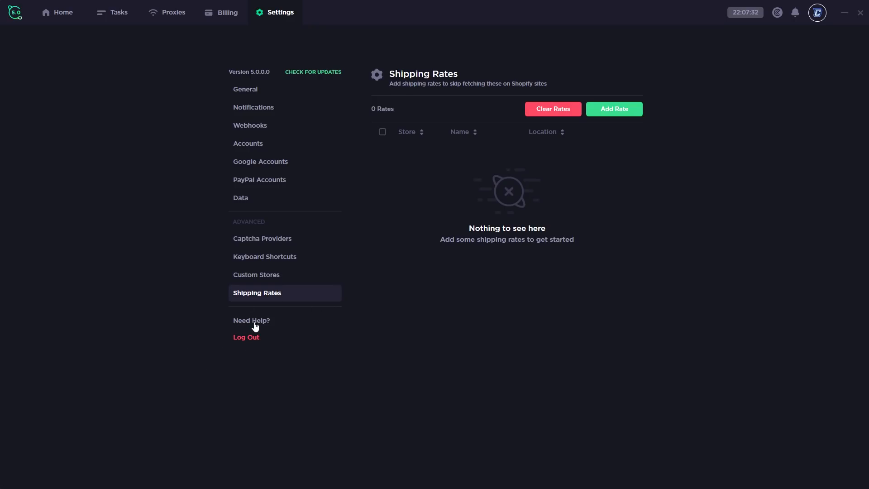
{"action": "left_click", "coordinate": [220, 15]}
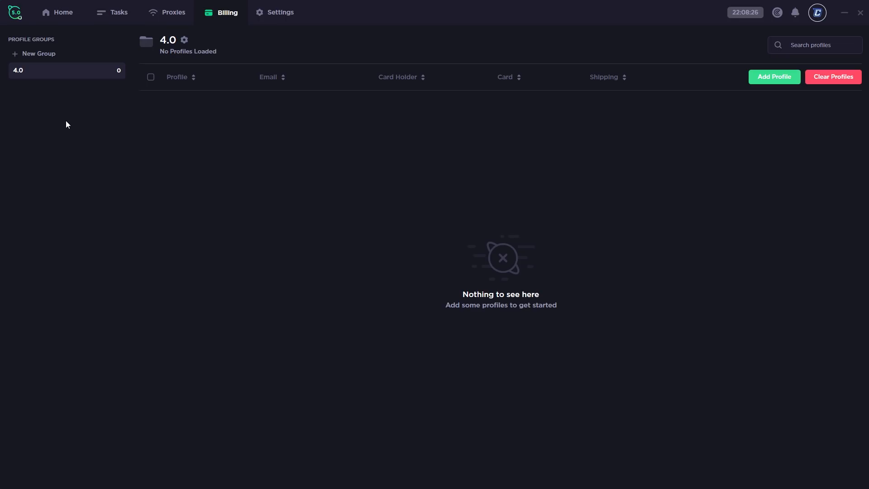
Delete the 4.0 group, create a 'Video Test' profile group, and check its settings unchanged
{"action": "left_click", "coordinate": [185, 40]}
{"action": "left_click", "coordinate": [394, 296]}
{"action": "left_click", "coordinate": [30, 61]}
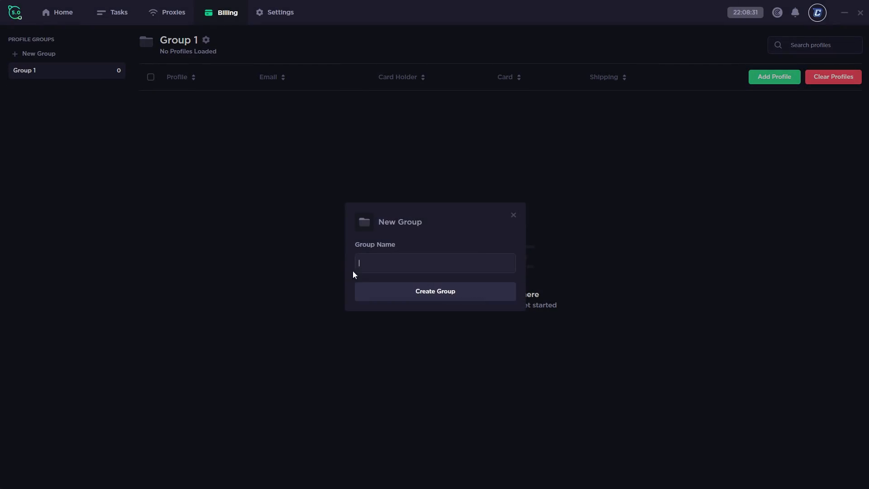
{"action": "type", "text": "Vud"}
{"action": "key", "text": "BackSpace"}
{"action": "key", "text": "BackSpace"}
{"action": "type", "text": "iu"}
{"action": "key", "text": "BackSpace"}
{"action": "type", "text": "deo Test"}
{"action": "left_click", "coordinate": [450, 295]}
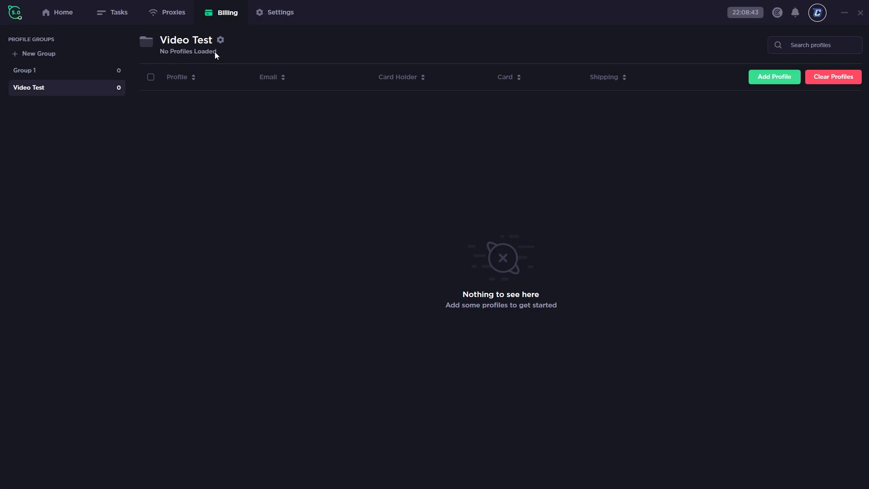
{"action": "left_click", "coordinate": [220, 40]}
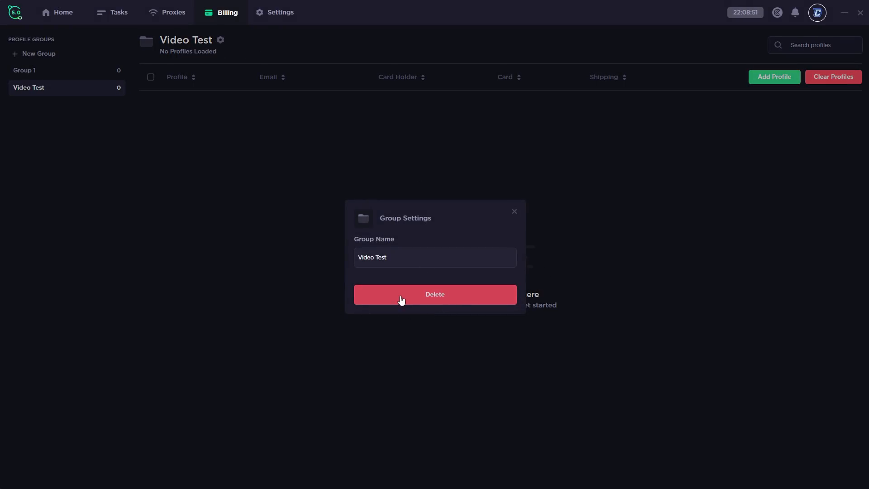
{"action": "left_click", "coordinate": [515, 212]}
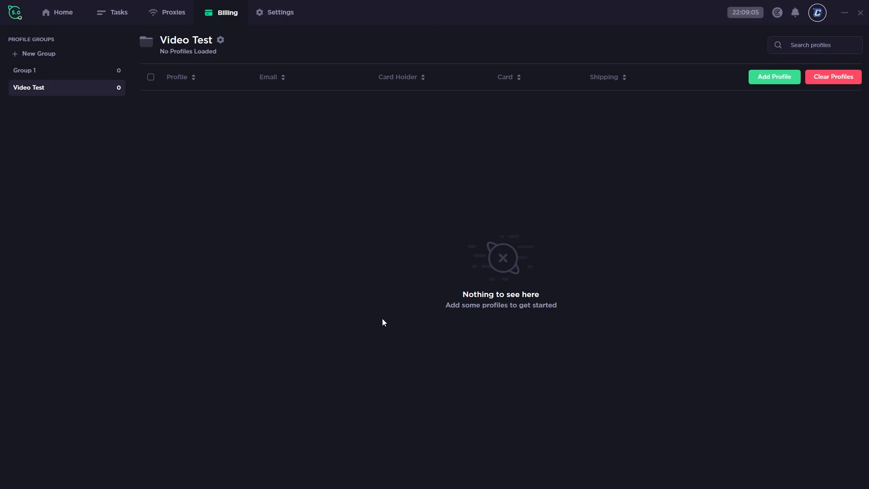
Start a new billing profile and look over its Payment, Shipping and Billing sections
{"action": "left_click", "coordinate": [777, 81]}
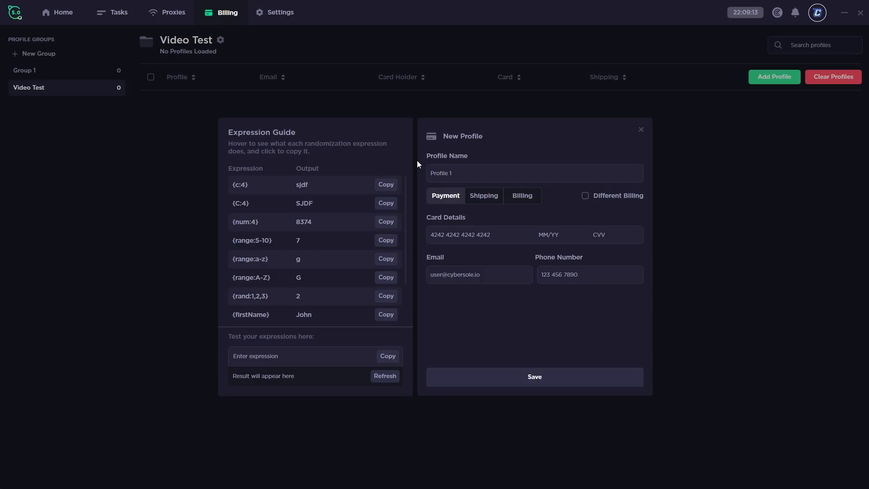
{"action": "left_click", "coordinate": [495, 197]}
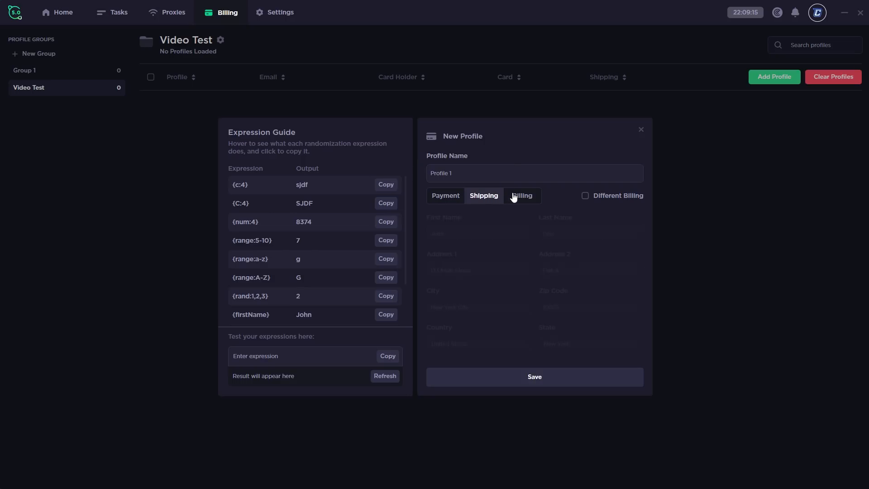
{"action": "left_click", "coordinate": [514, 196]}
{"action": "left_click", "coordinate": [485, 198]}
{"action": "left_click", "coordinate": [453, 200]}
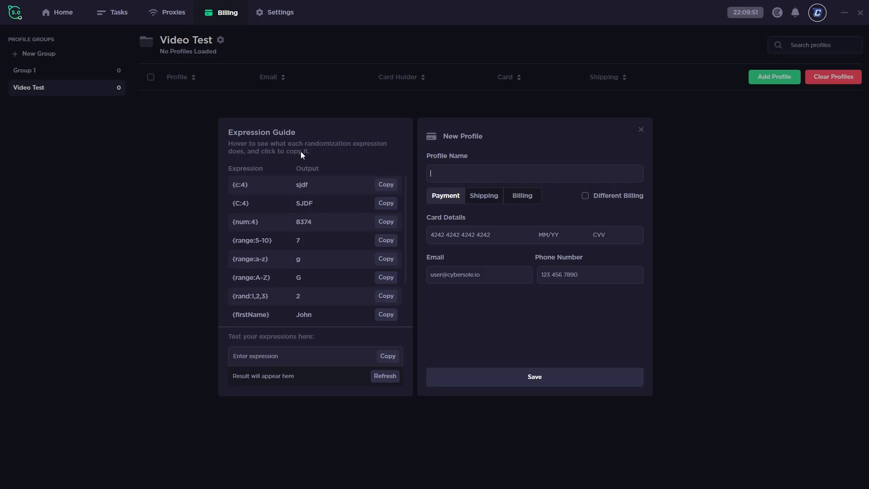
Test the {email} expression in the Expression Guide, generating several random email results
{"action": "scroll", "coordinate": [317, 204], "scroll_direction": "down", "scroll_amount": 1}
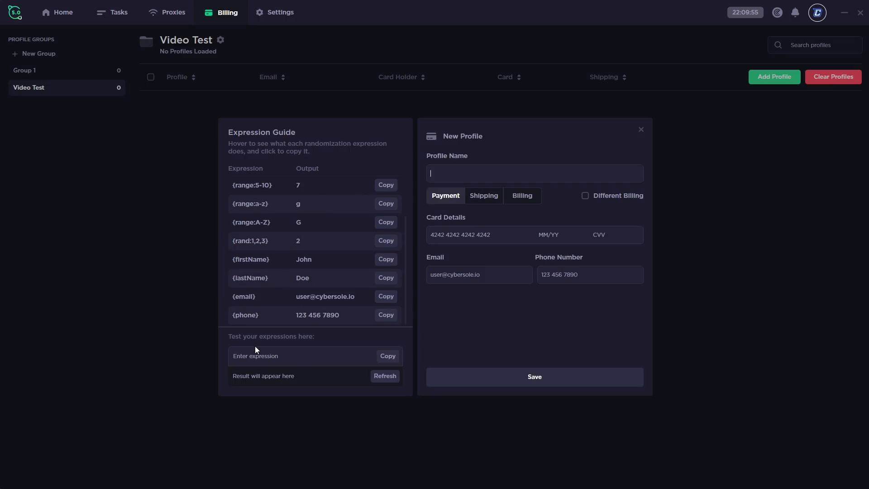
{"action": "mouse_move", "coordinate": [242, 296]}
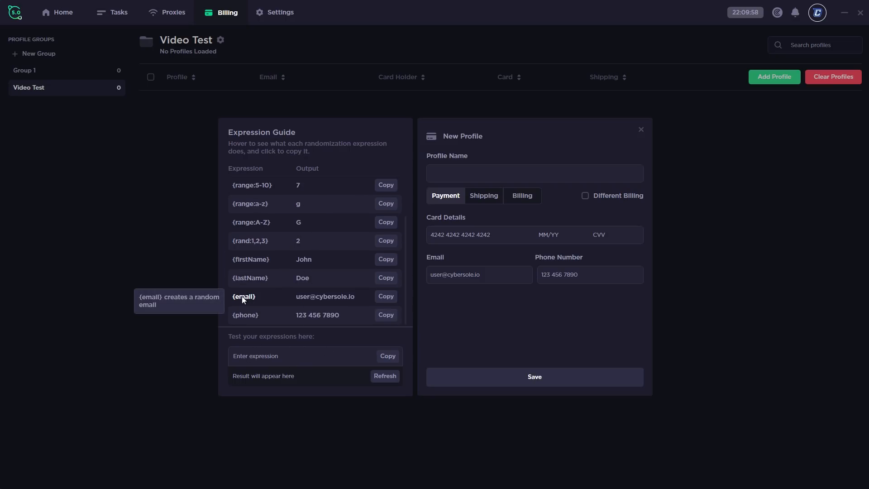
{"action": "left_click", "coordinate": [385, 298]}
{"action": "left_click", "coordinate": [306, 354]}
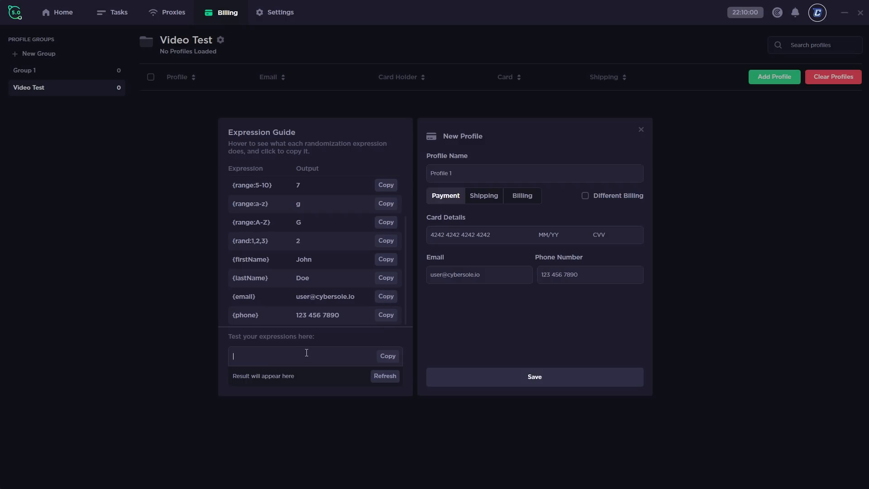
{"action": "type", "text": "{email}"}
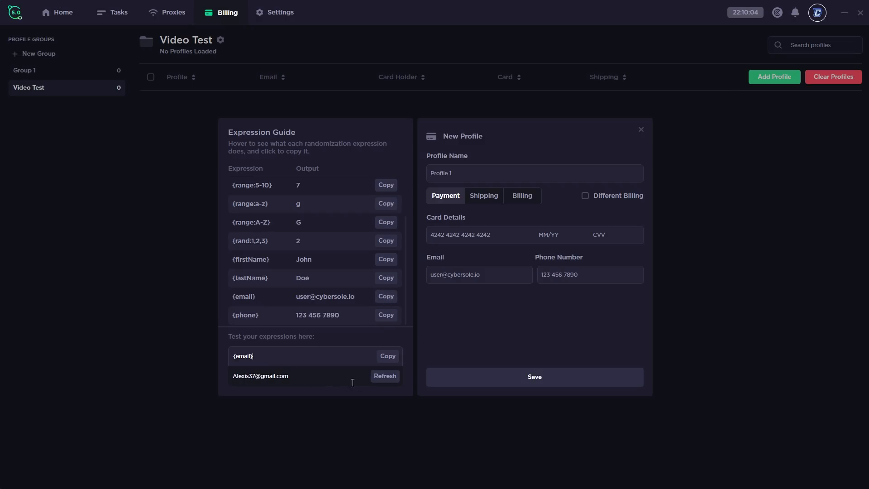
{"action": "left_click", "coordinate": [385, 380]}
{"action": "left_click", "coordinate": [386, 379]}
{"action": "left_click", "coordinate": [386, 379]}
{"action": "scroll", "coordinate": [307, 323], "scroll_direction": "up", "scroll_amount": 3}
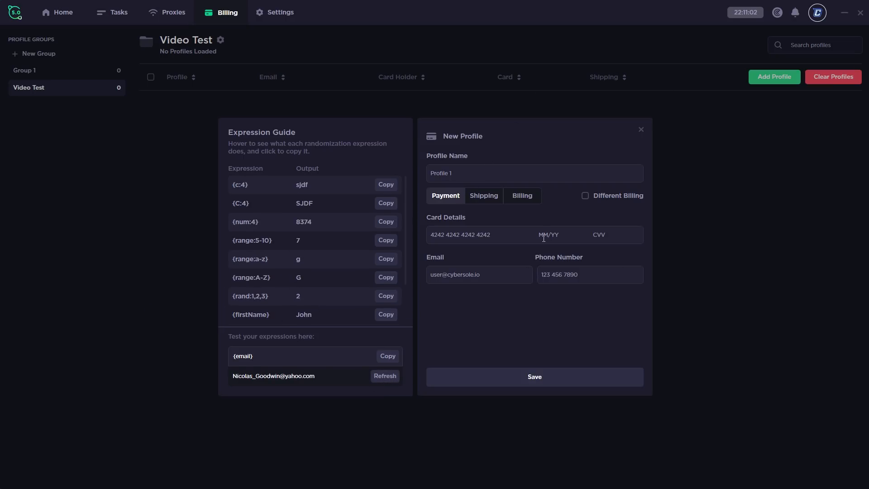
Turn off Different Billing and save the Video Test profile
{"action": "left_click", "coordinate": [484, 200]}
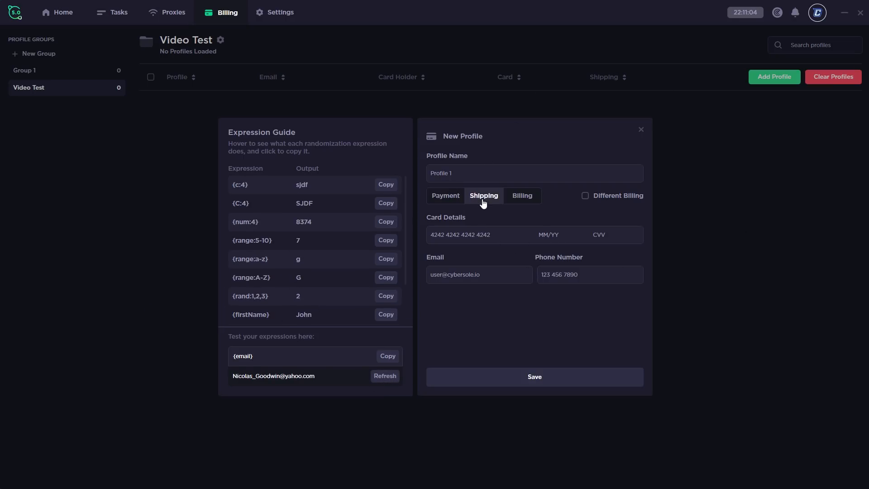
{"action": "left_click", "coordinate": [522, 199]}
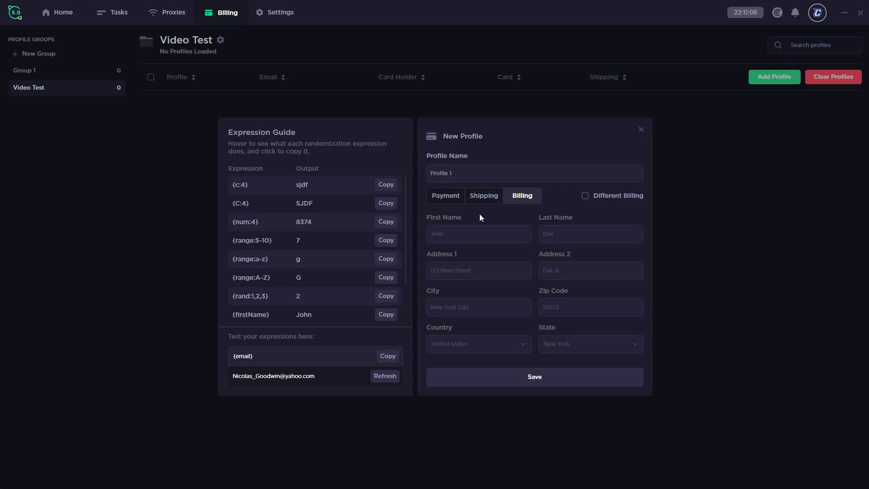
{"action": "left_click", "coordinate": [450, 198]}
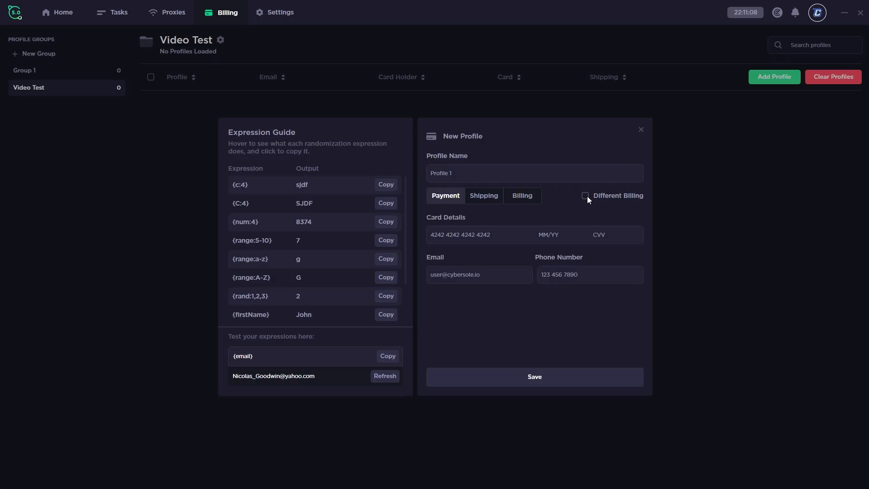
{"action": "left_click", "coordinate": [588, 197]}
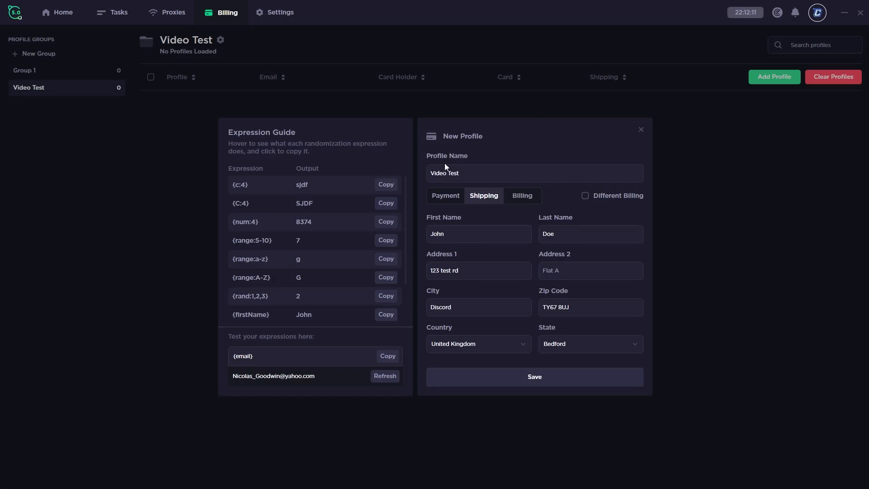
{"action": "left_click", "coordinate": [451, 204]}
{"action": "left_click", "coordinate": [487, 198]}
{"action": "left_click", "coordinate": [543, 380]}
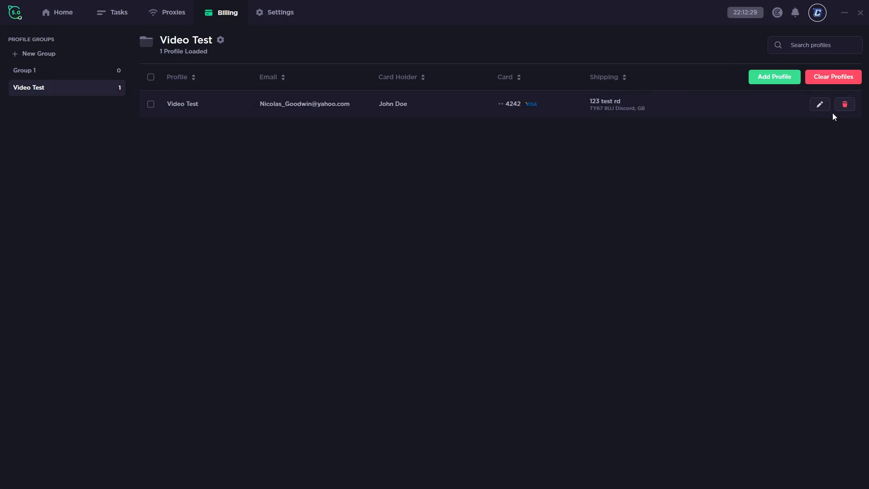
Bring up the Video Test profile's context menu and its Move profiles to submenu
{"action": "right_click", "coordinate": [653, 104]}
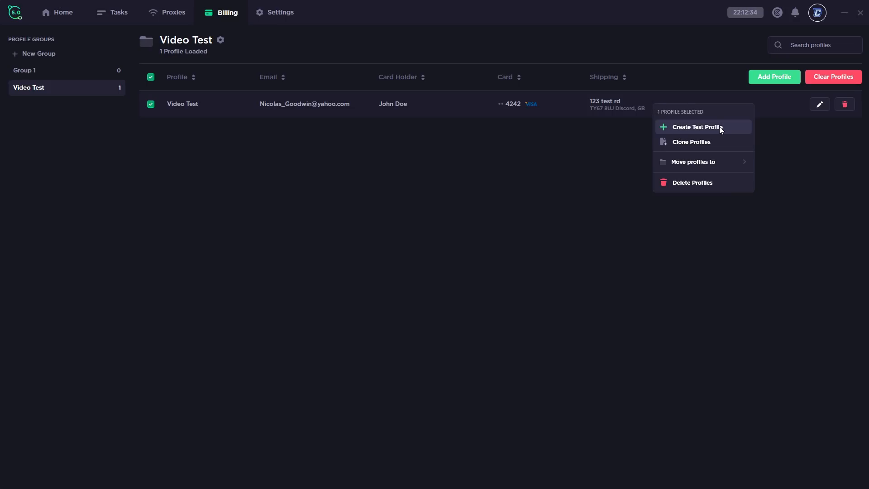
{"action": "mouse_move", "coordinate": [718, 162]}
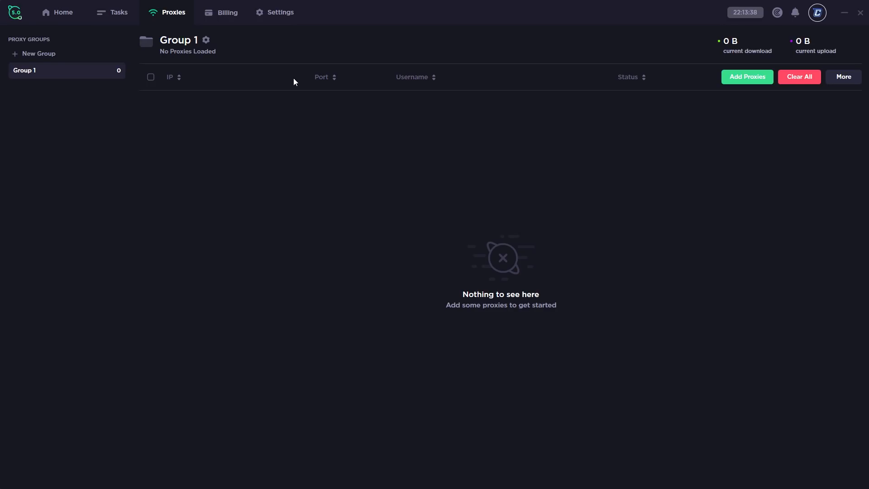
Create a new proxy group named 'Video Test Proxies'
{"action": "left_click", "coordinate": [68, 55]}
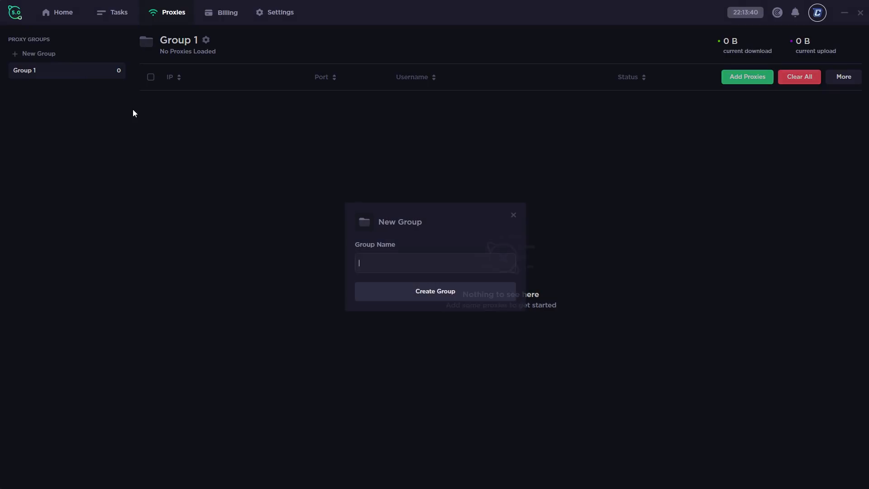
{"action": "type", "text": "Video Test Prox"}
{"action": "key", "text": "BackSpace"}
{"action": "key", "text": "BackSpace"}
{"action": "type", "text": "oxies"}
{"action": "left_click", "coordinate": [439, 297]}
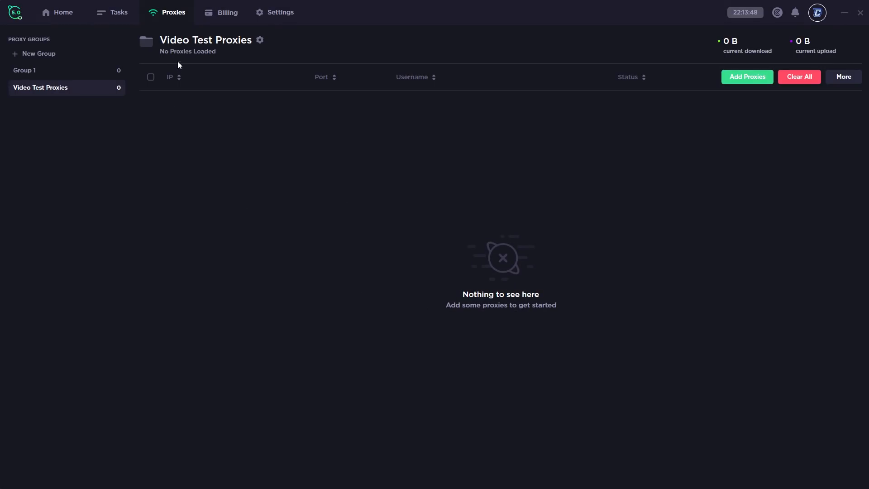
Review the new group's usage-limit and reset-interval options, leaving reset at Manual
{"action": "left_click", "coordinate": [260, 40]}
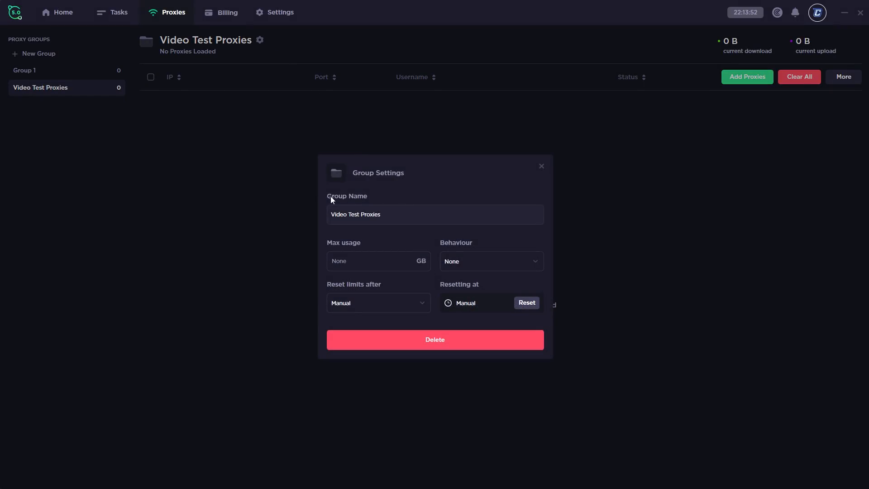
{"action": "left_click", "coordinate": [476, 262]}
{"action": "left_click", "coordinate": [408, 302]}
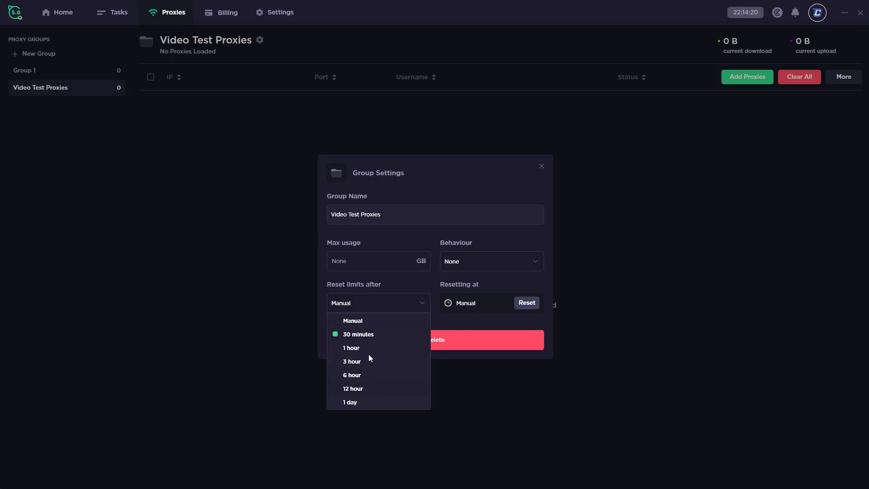
{"action": "left_click", "coordinate": [524, 225]}
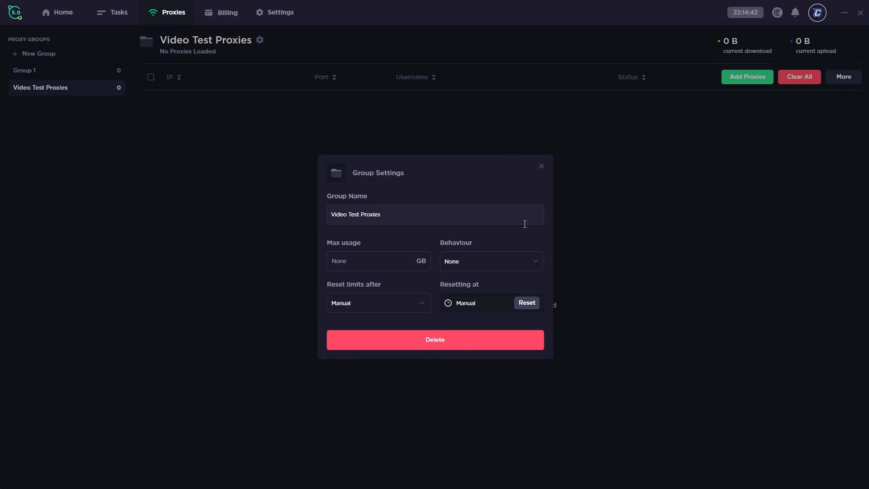
{"action": "left_click", "coordinate": [542, 168]}
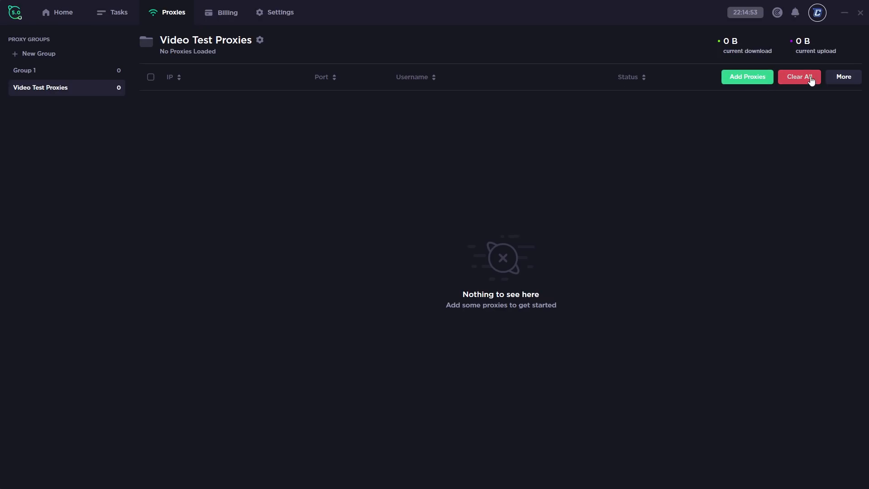
Browse the More proxy actions, including the sites for testing all proxies
{"action": "left_click", "coordinate": [850, 82]}
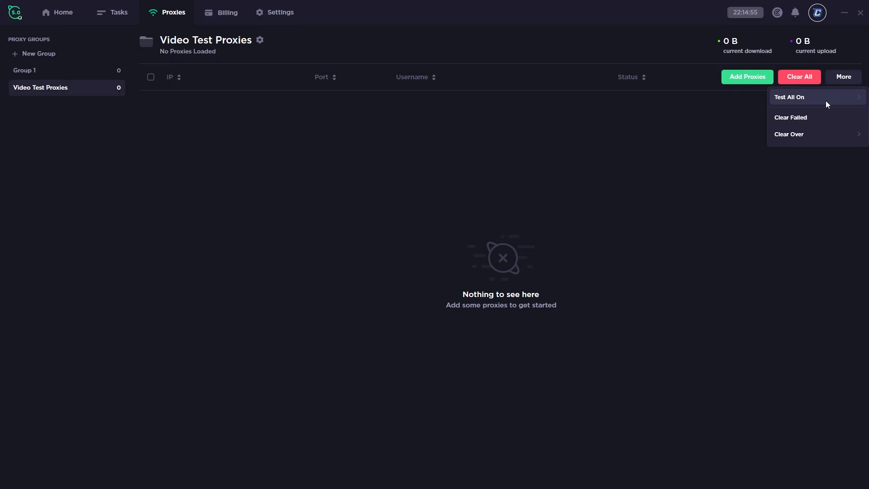
{"action": "mouse_move", "coordinate": [826, 101]}
{"action": "left_click", "coordinate": [724, 119]}
{"action": "left_click", "coordinate": [725, 118]}
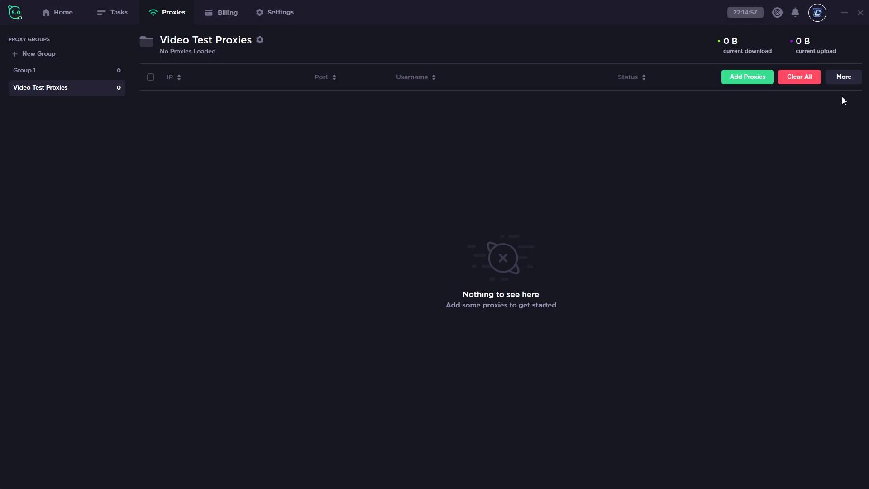
{"action": "left_click", "coordinate": [843, 82]}
{"action": "mouse_move", "coordinate": [822, 136]}
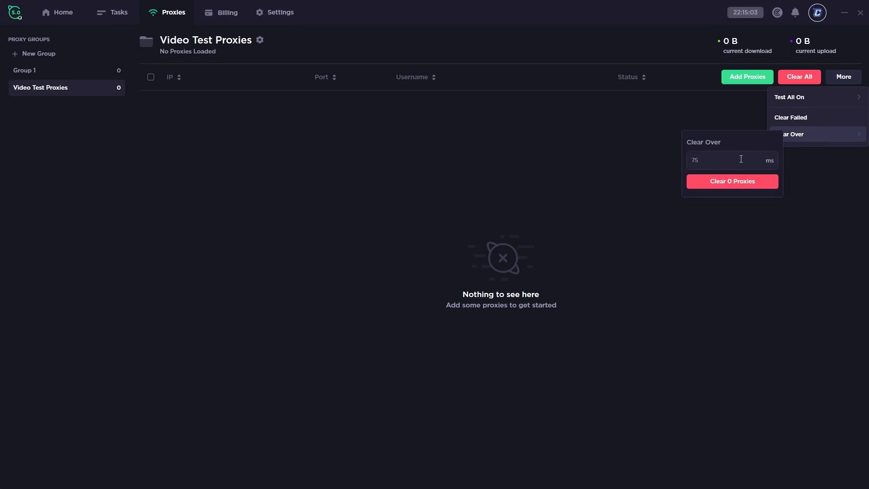
{"action": "left_click", "coordinate": [706, 103]}
Paste one proxy and import it into the Video Test Proxies group
{"action": "left_click", "coordinate": [742, 81]}
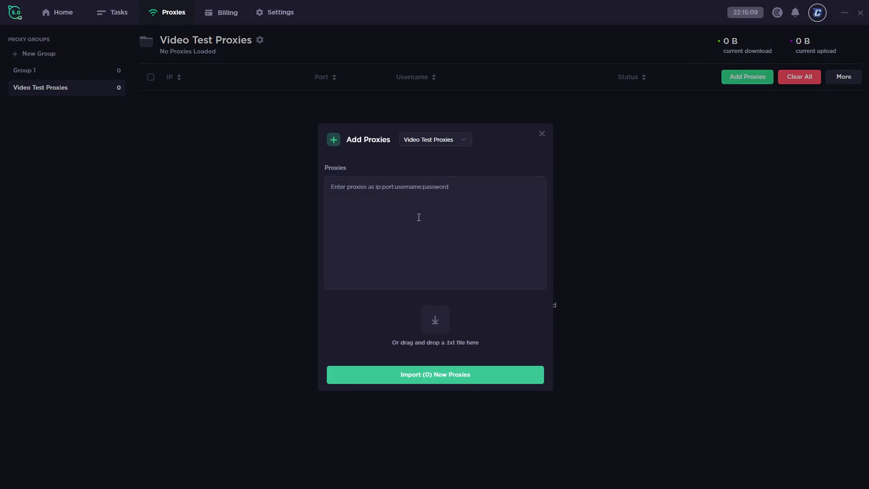
{"action": "key", "text": "ctrl+v"}
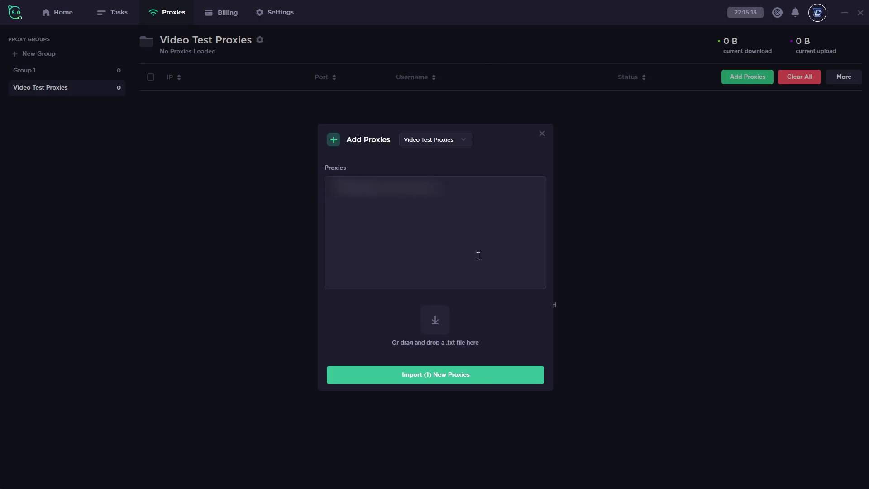
{"action": "left_click", "coordinate": [425, 140]}
{"action": "left_click", "coordinate": [423, 170]}
{"action": "left_click", "coordinate": [421, 380]}
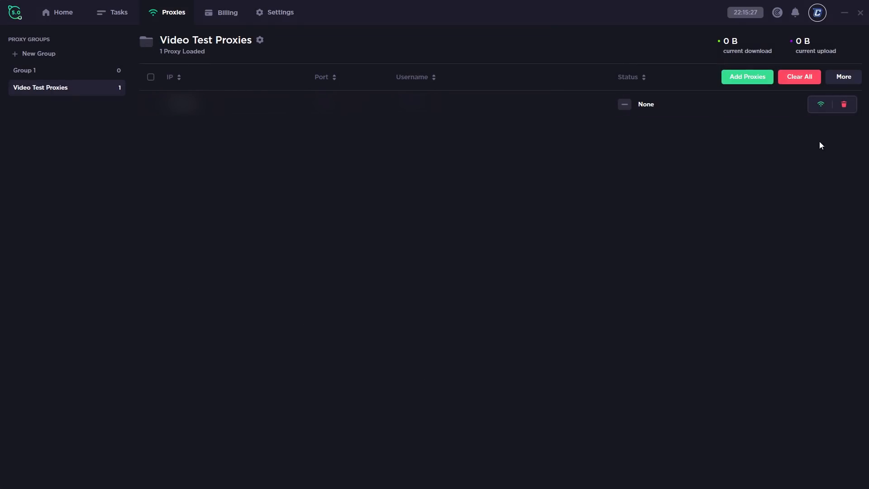
Test the loaded proxy against Supreme
{"action": "left_click", "coordinate": [821, 105]}
{"action": "left_click", "coordinate": [405, 261]}
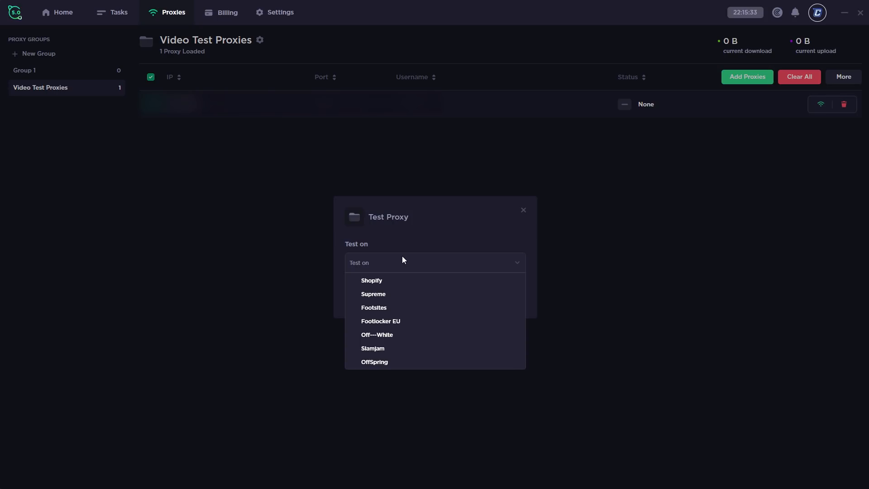
{"action": "left_click", "coordinate": [384, 295]}
{"action": "left_click", "coordinate": [402, 296]}
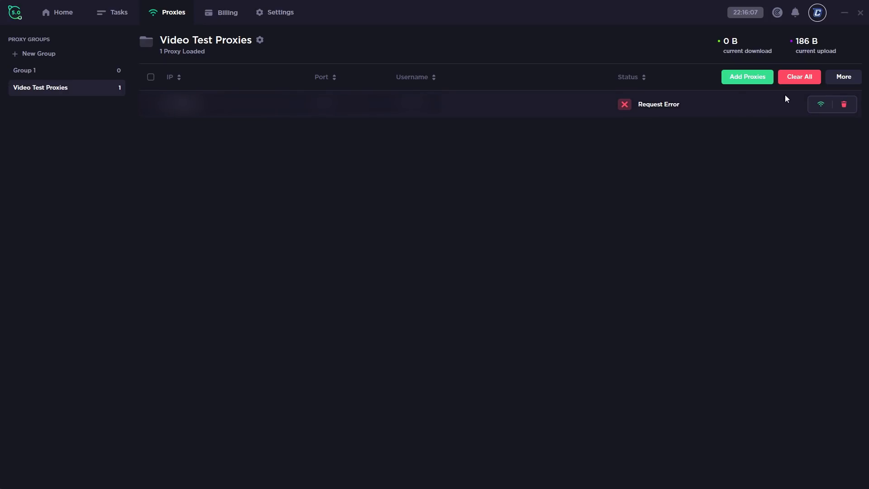
Look through the More proxy actions menu
{"action": "left_click", "coordinate": [842, 75]}
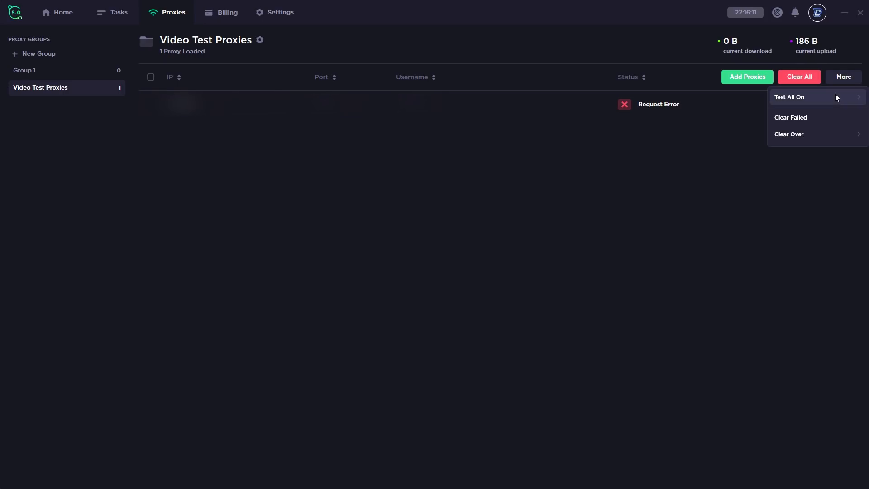
{"action": "mouse_move", "coordinate": [811, 103]}
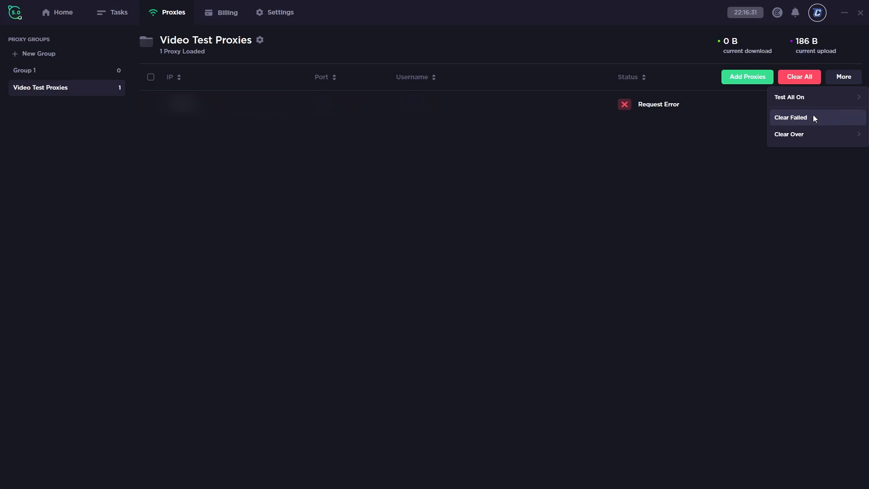
{"action": "mouse_move", "coordinate": [828, 135]}
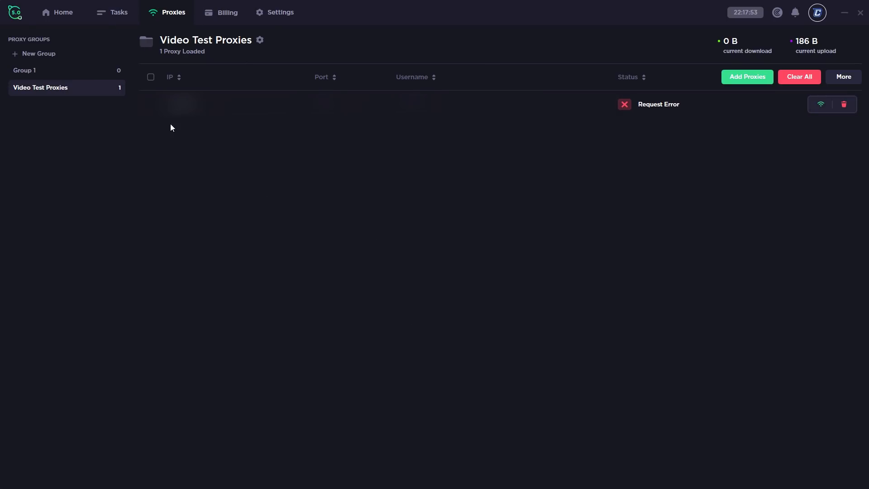
On Home, compare checkout counts for week, month and year, toggling to Spend
{"action": "left_click", "coordinate": [66, 15]}
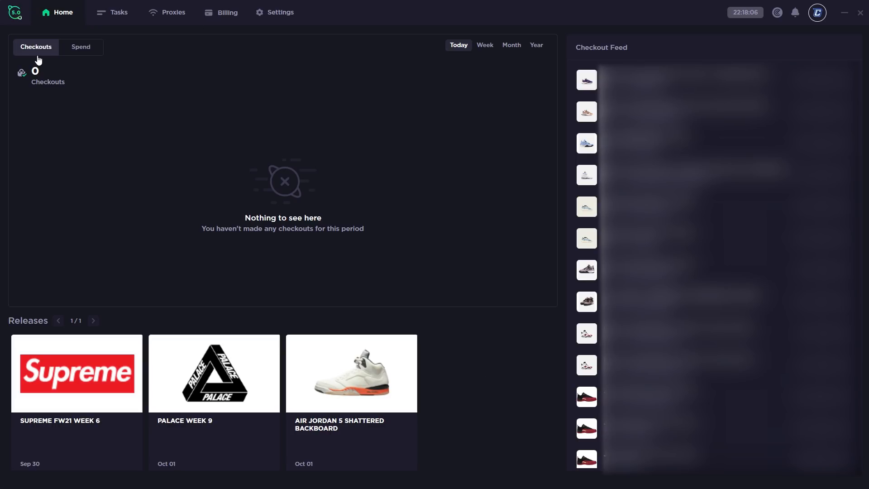
{"action": "left_click", "coordinate": [87, 50]}
{"action": "left_click", "coordinate": [487, 46]}
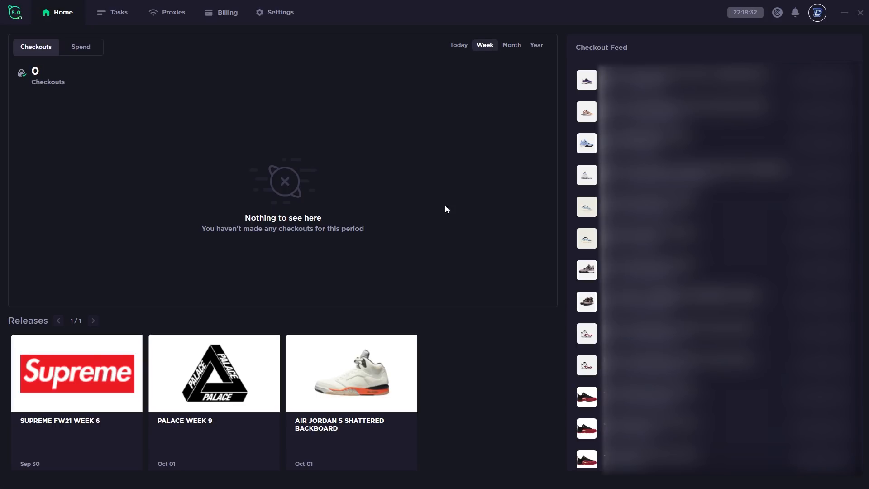
{"action": "left_click", "coordinate": [510, 46]}
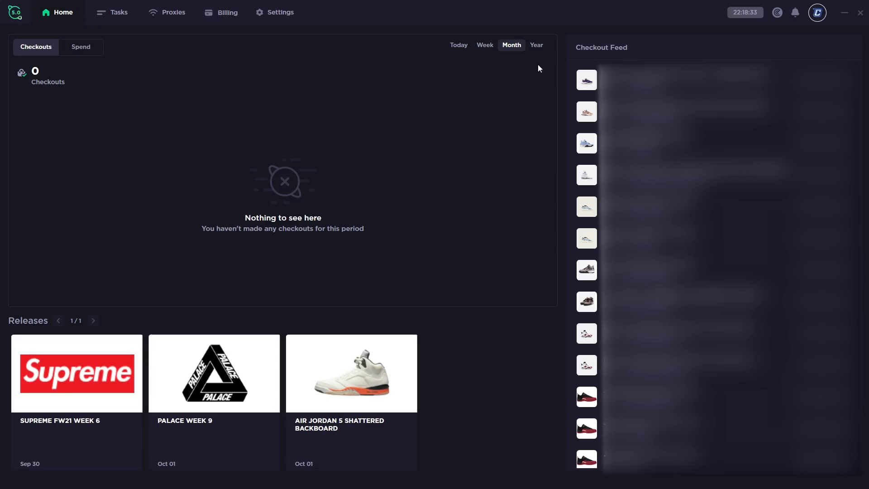
{"action": "left_click", "coordinate": [537, 47]}
{"action": "left_click", "coordinate": [86, 48]}
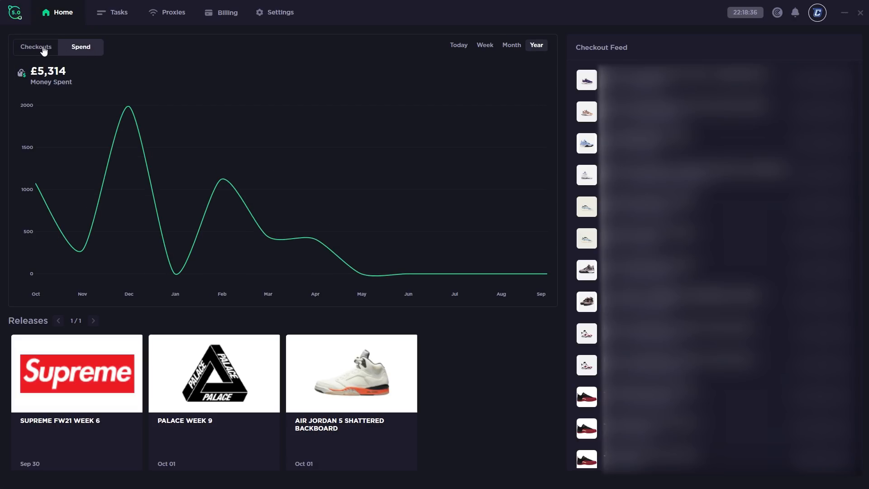
{"action": "left_click", "coordinate": [42, 48]}
{"action": "mouse_move", "coordinate": [57, 130]}
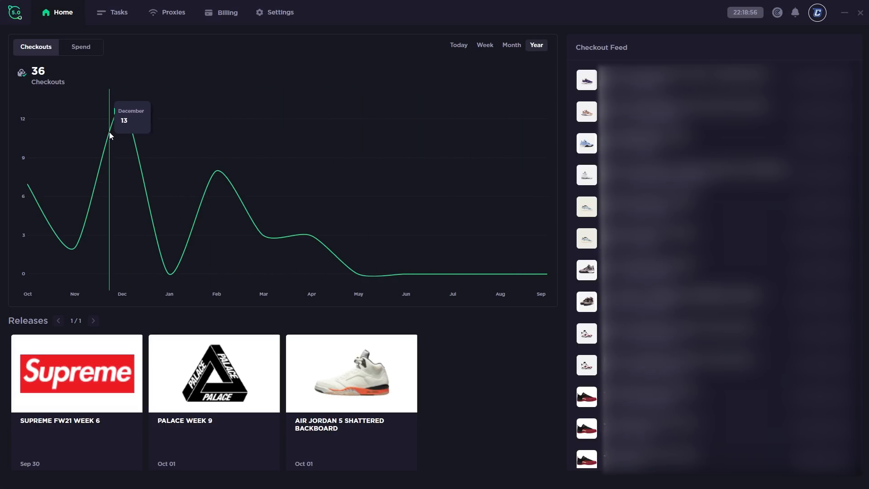
Show money spent for the year, month, week, and finally today (£0)
{"action": "left_click", "coordinate": [87, 51]}
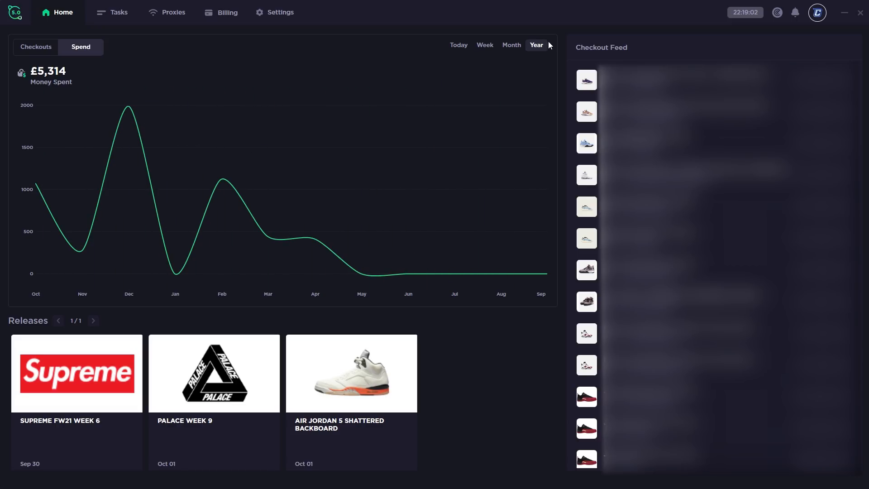
{"action": "left_click", "coordinate": [520, 47]}
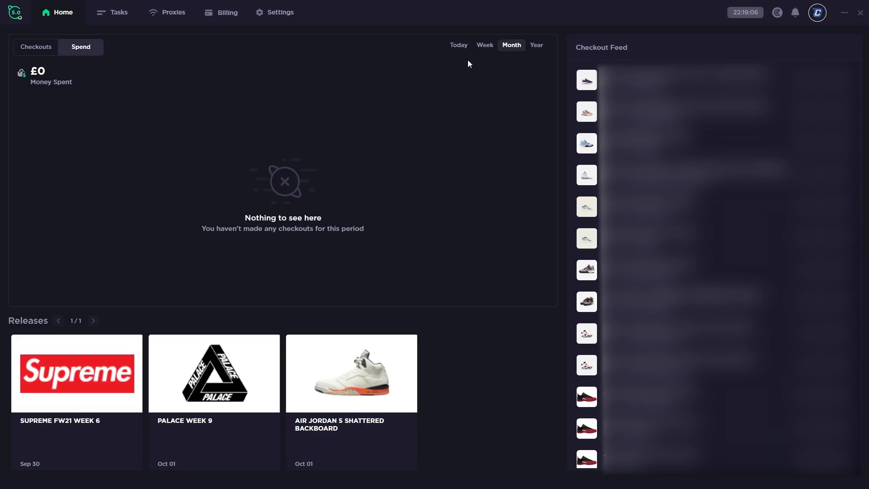
{"action": "left_click", "coordinate": [485, 45]}
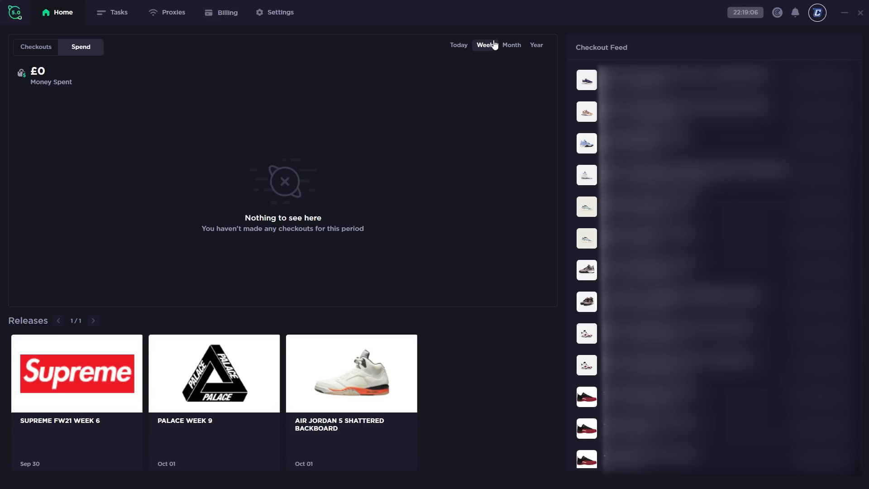
{"action": "left_click", "coordinate": [457, 47]}
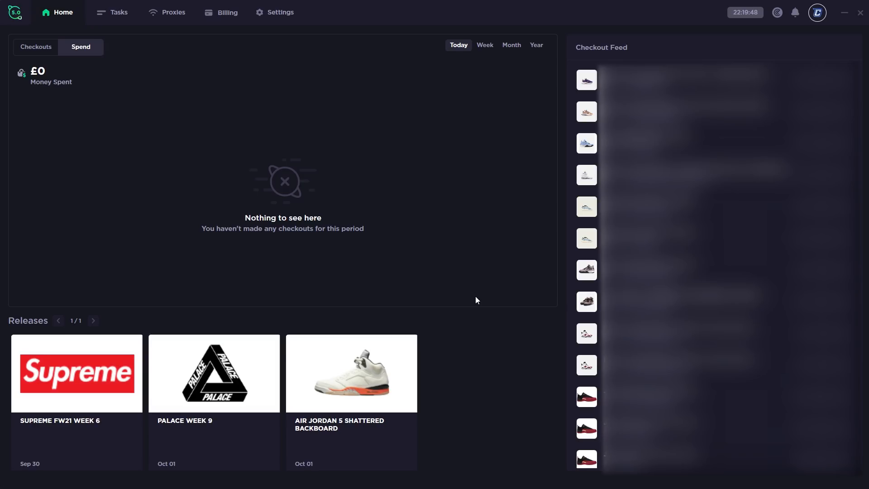
Open the Supreme FW21 Week 6 release and switch between its Guide and Sitelist
{"action": "left_click", "coordinate": [85, 397]}
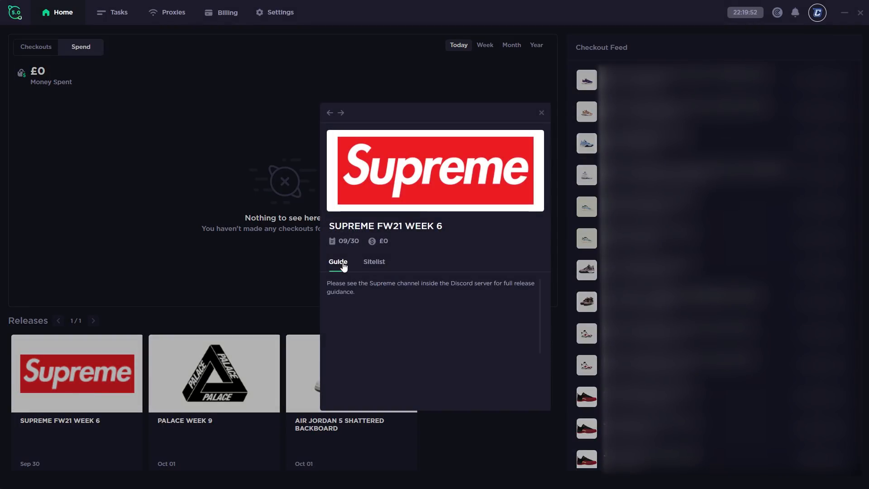
{"action": "left_click", "coordinate": [375, 263]}
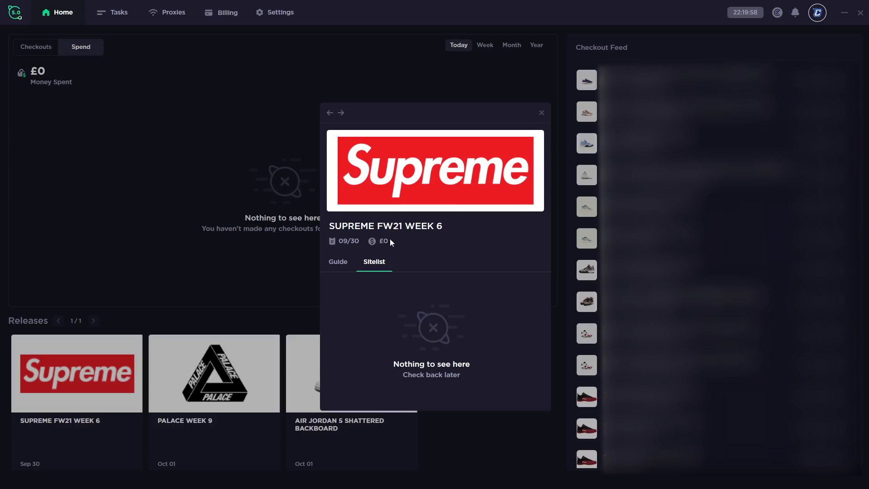
{"action": "left_click", "coordinate": [338, 264]}
{"action": "left_click", "coordinate": [374, 260]}
{"action": "left_click", "coordinate": [346, 268]}
{"action": "left_click", "coordinate": [374, 262]}
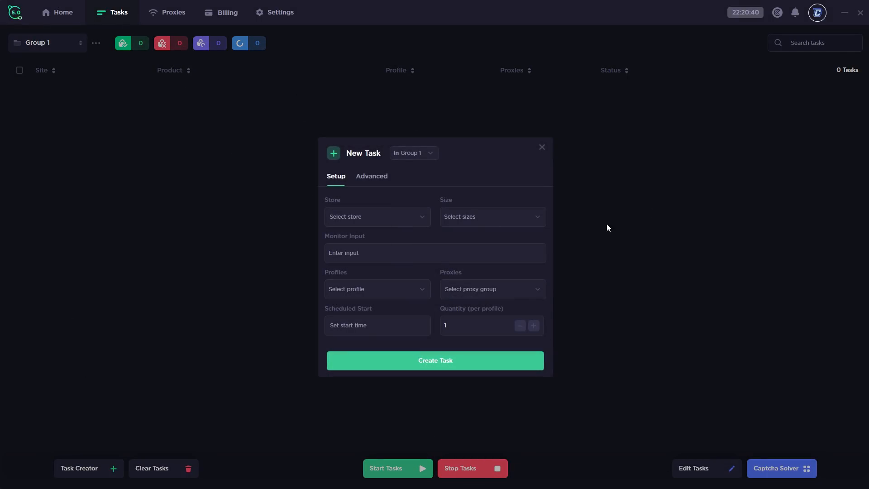
Close the New Task form, create 'Video Test Task Group', and view its 2500 ms delay settings
{"action": "left_click", "coordinate": [542, 147]}
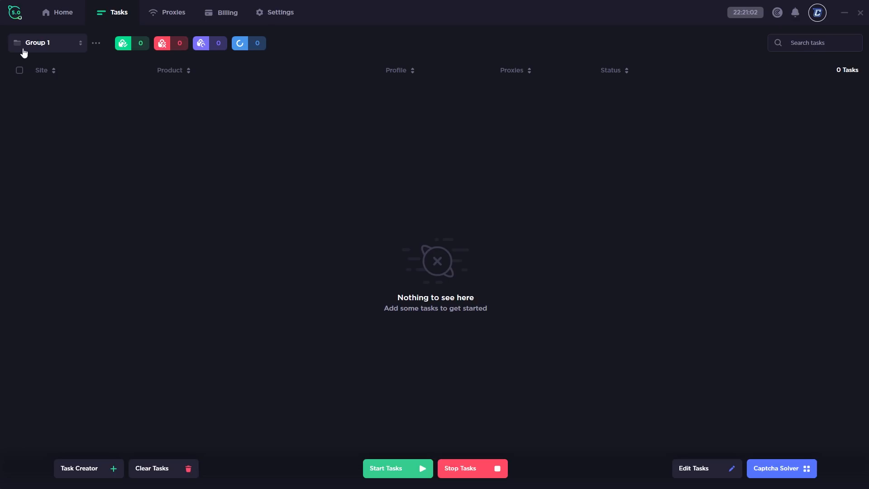
{"action": "left_click", "coordinate": [40, 45]}
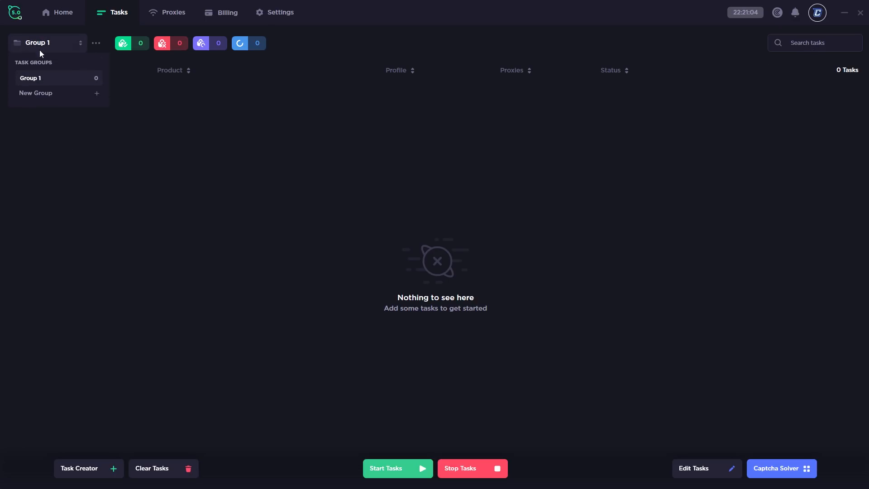
{"action": "left_click", "coordinate": [37, 92]}
{"action": "type", "text": "Video Task"}
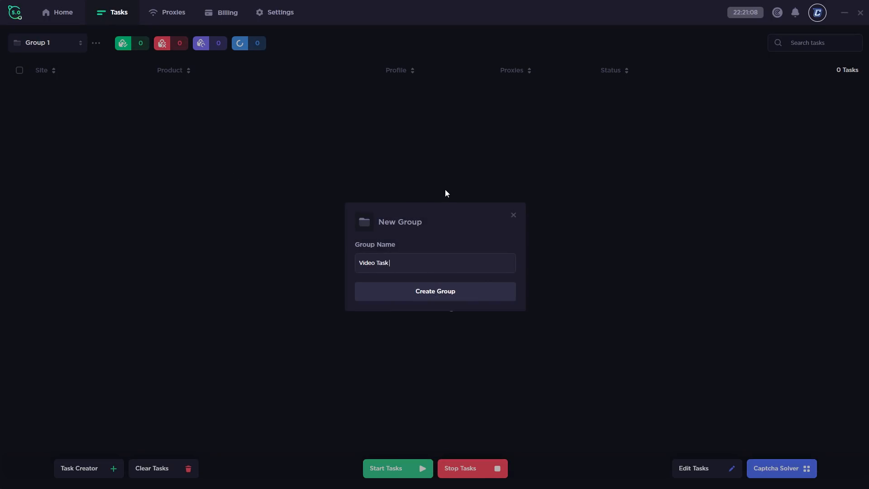
{"action": "key", "text": "BackSpace"}
{"action": "key", "text": "BackSpace"}
{"action": "key", "text": "BackSpace"}
{"action": "type", "text": "est Task Group"}
{"action": "left_click", "coordinate": [437, 293]}
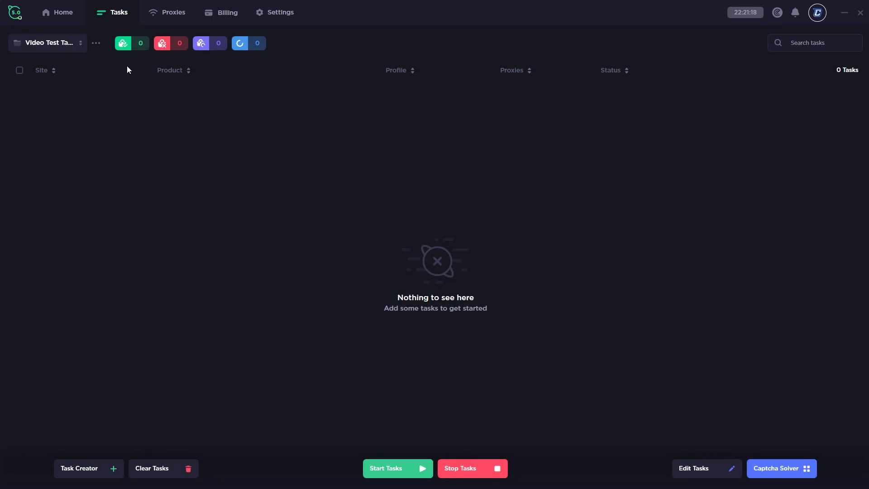
{"action": "left_click", "coordinate": [96, 44]}
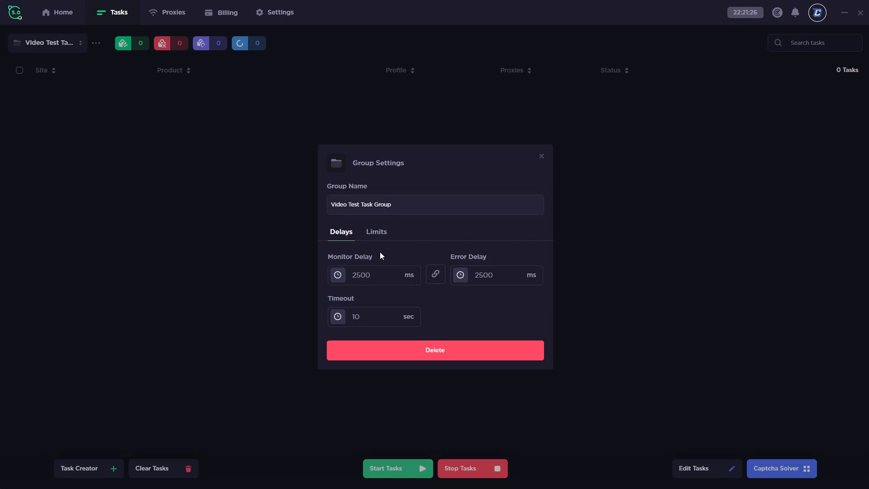
Check the group's limit reset options, keep Manual, and open a new task form
{"action": "left_click", "coordinate": [381, 237]}
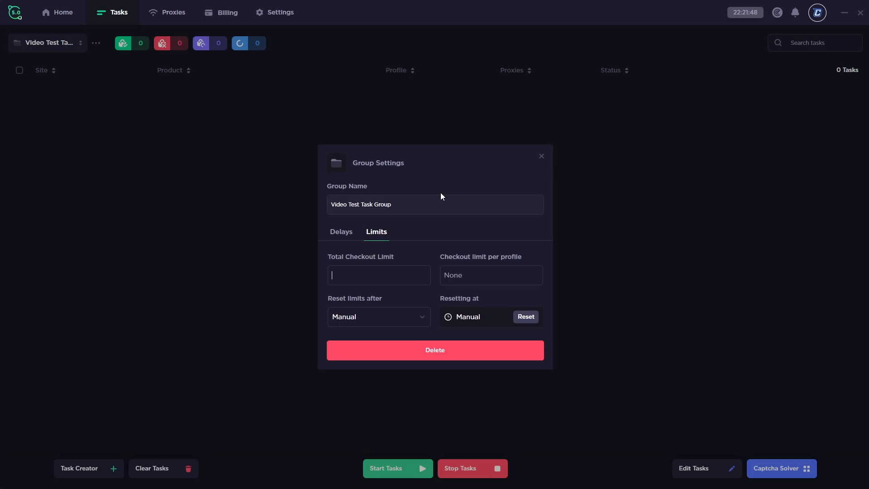
{"action": "left_click", "coordinate": [378, 318]}
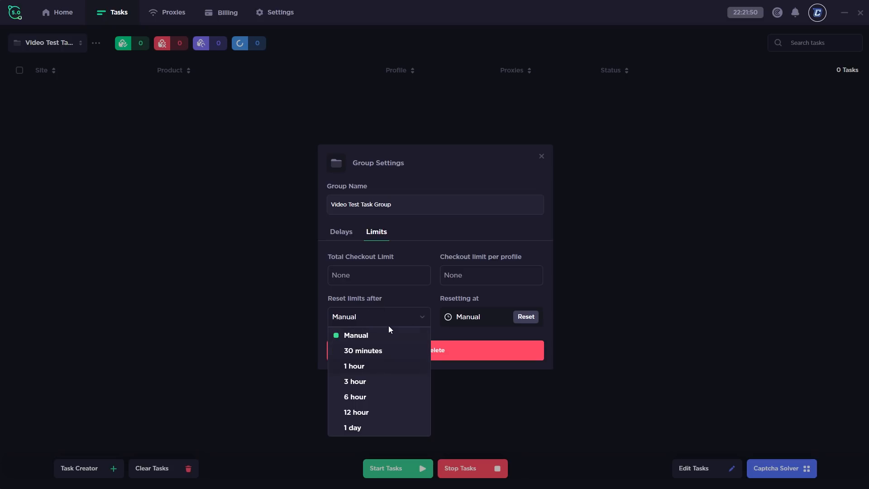
{"action": "left_click", "coordinate": [431, 225]}
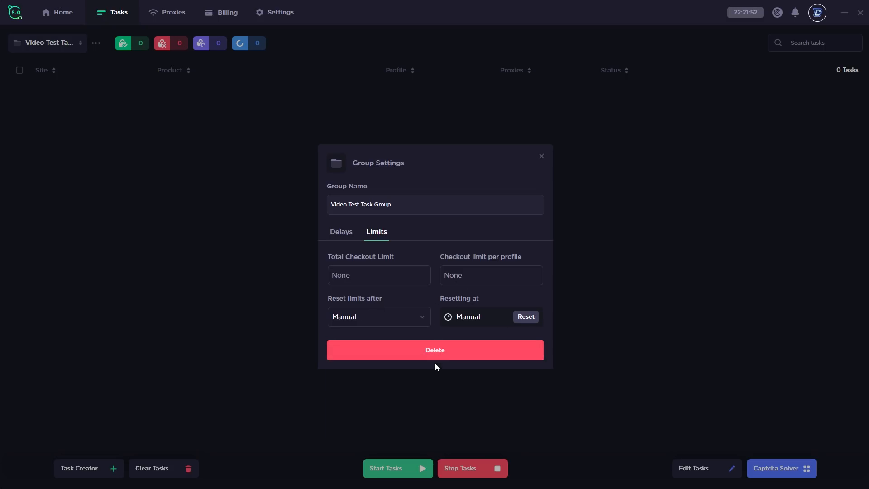
{"action": "left_click", "coordinate": [542, 156]}
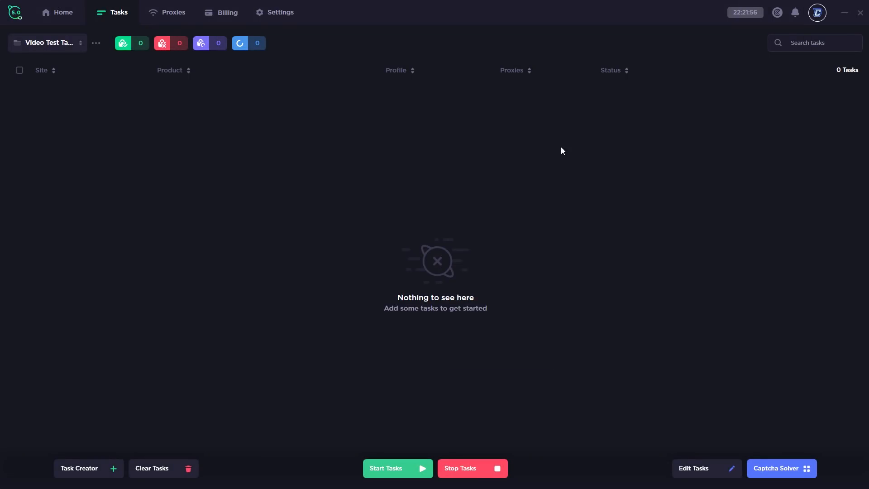
{"action": "left_click", "coordinate": [93, 467]}
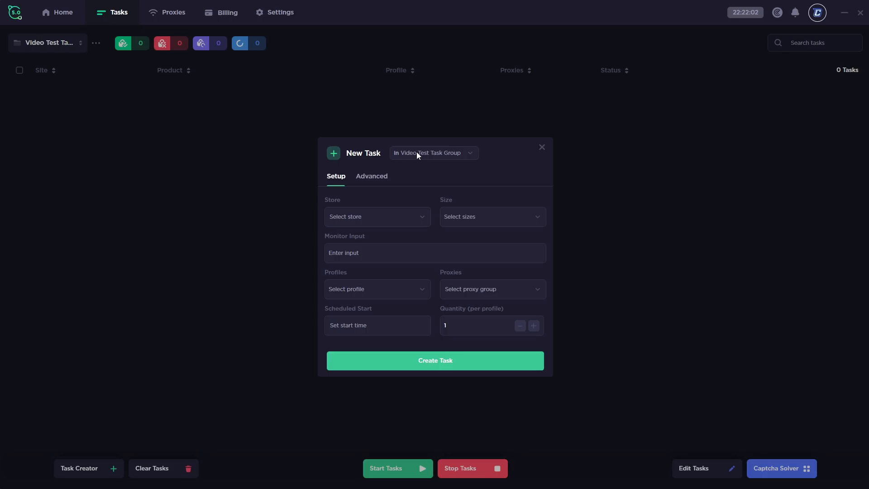
Set the store to Supreme EU after briefly trying EastBay and Footlocker
{"action": "left_click", "coordinate": [398, 223]}
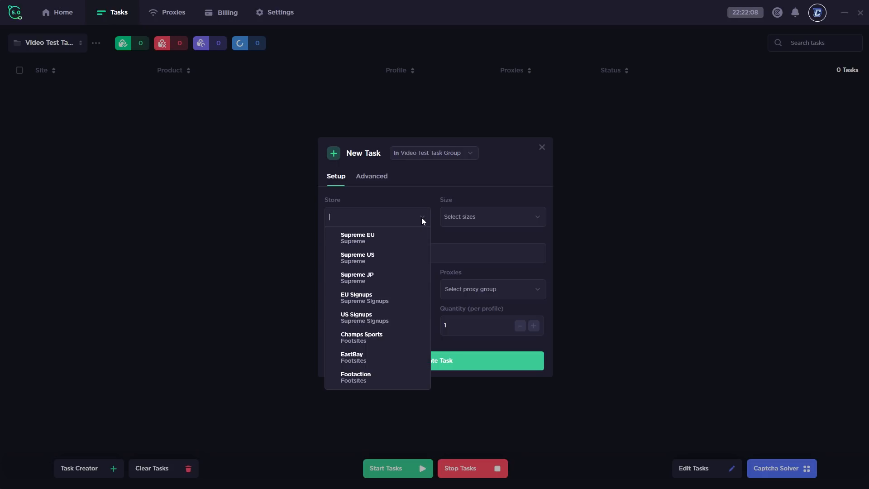
{"action": "left_click", "coordinate": [371, 238]}
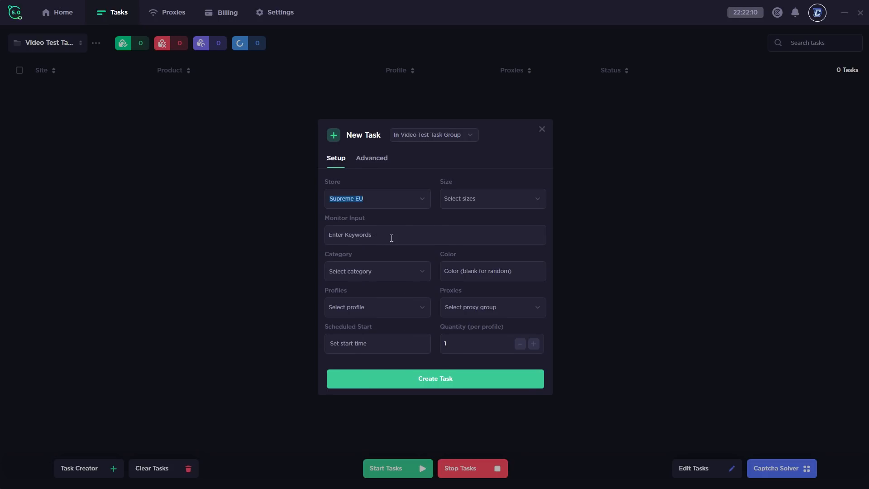
{"action": "left_click", "coordinate": [421, 198]}
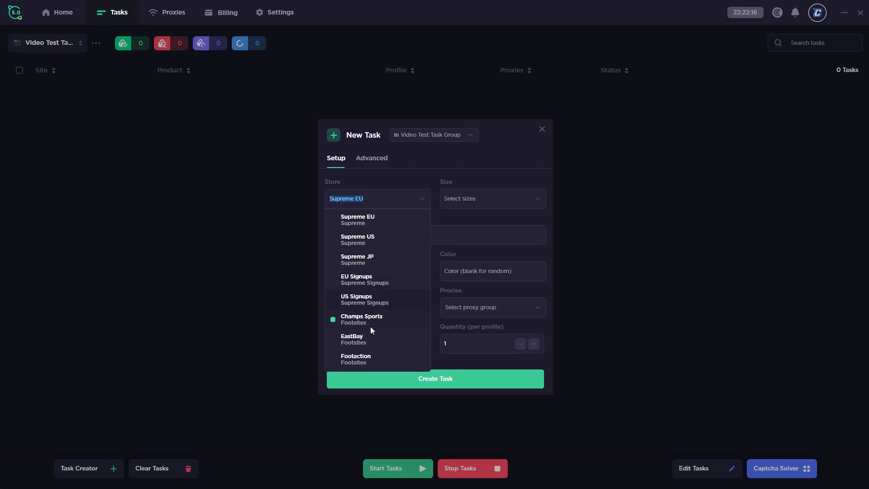
{"action": "scroll", "coordinate": [370, 321], "scroll_direction": "down", "scroll_amount": 1}
{"action": "left_click", "coordinate": [370, 318]}
{"action": "left_click", "coordinate": [421, 201]}
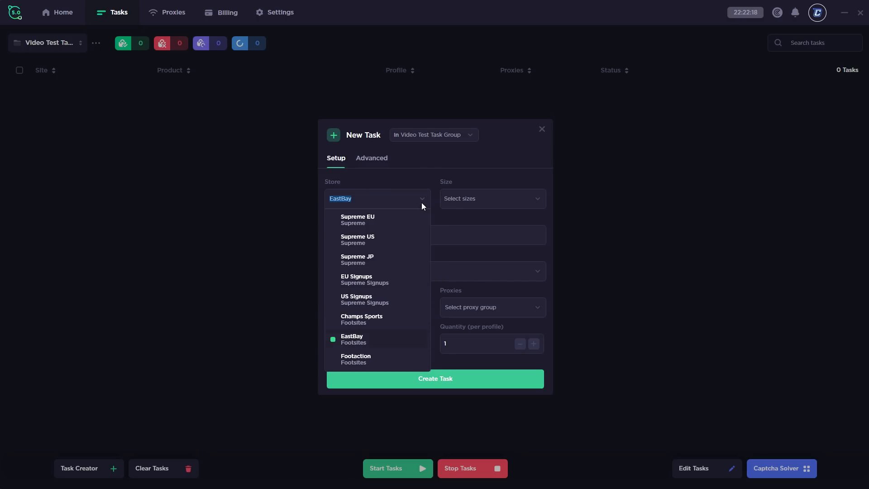
{"action": "scroll", "coordinate": [383, 344], "scroll_direction": "down", "scroll_amount": 2}
{"action": "left_click", "coordinate": [383, 354]}
{"action": "left_click", "coordinate": [418, 204]}
{"action": "left_click", "coordinate": [389, 218]}
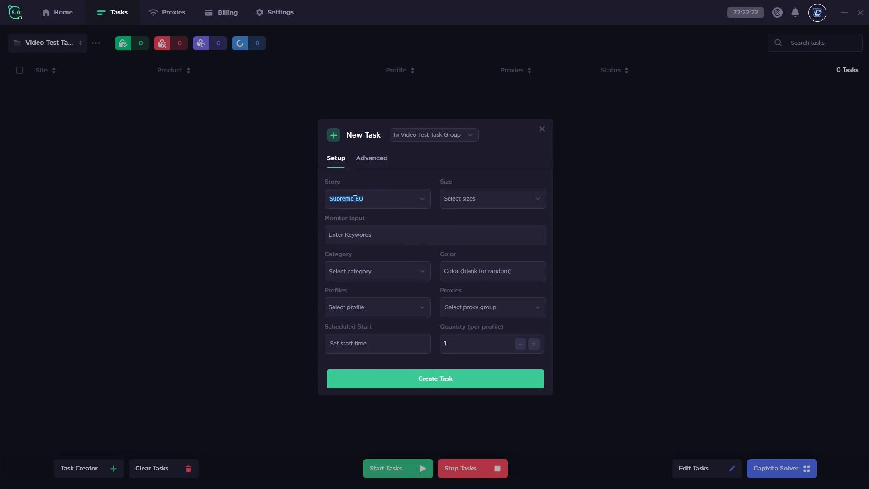
Select sizes 2.5, 3, 3.5, 4 and 4.5 and enter box as the monitor input
{"action": "left_click", "coordinate": [533, 197]}
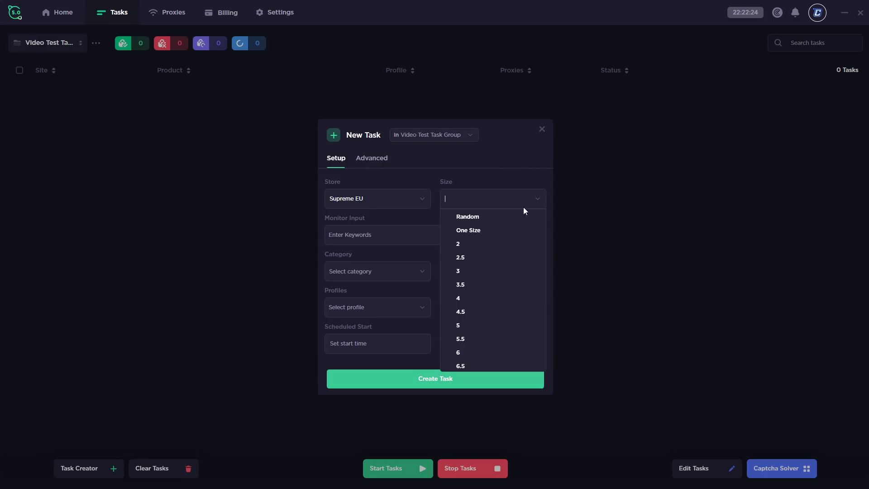
{"action": "left_click", "coordinate": [484, 257]}
{"action": "left_click", "coordinate": [482, 270]}
{"action": "left_click", "coordinate": [481, 284]}
{"action": "left_click", "coordinate": [482, 298]}
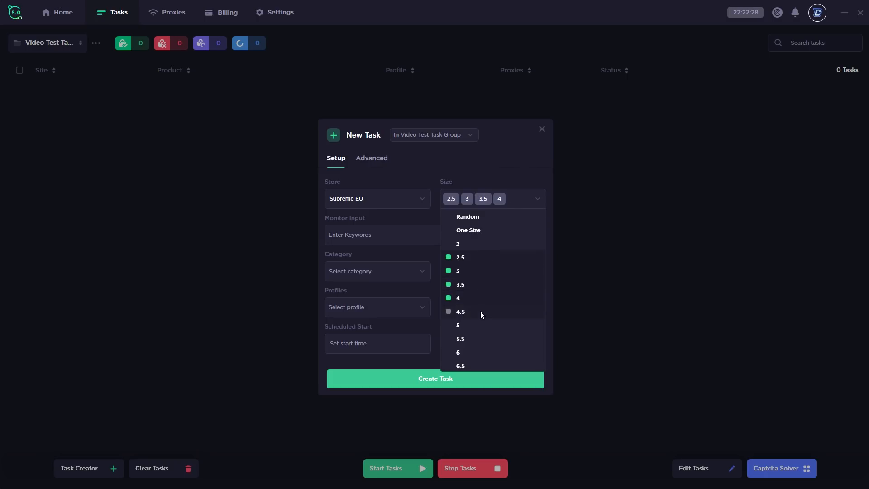
{"action": "left_click", "coordinate": [481, 312]}
{"action": "left_click", "coordinate": [484, 182]}
{"action": "left_click", "coordinate": [397, 241]}
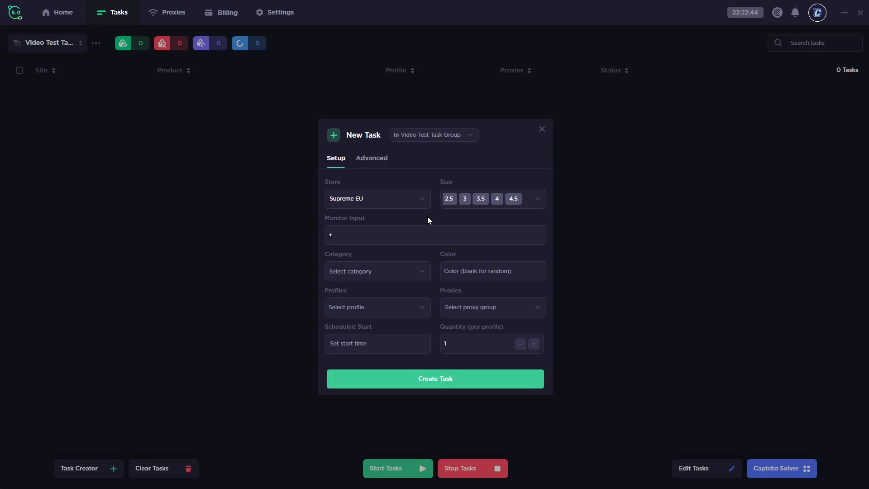
{"action": "type", "text": "box"}
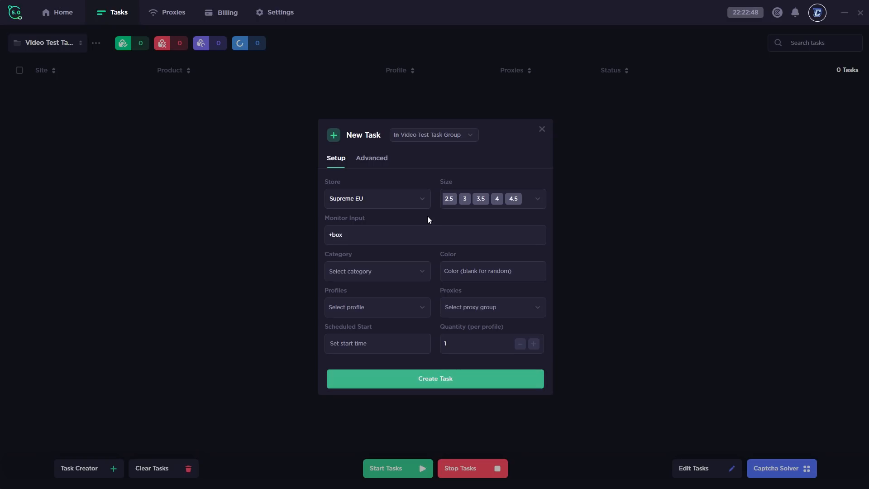
Append a comma to the monitor input, then set category Sweatshirts and colour White
{"action": "left_click", "coordinate": [385, 272]}
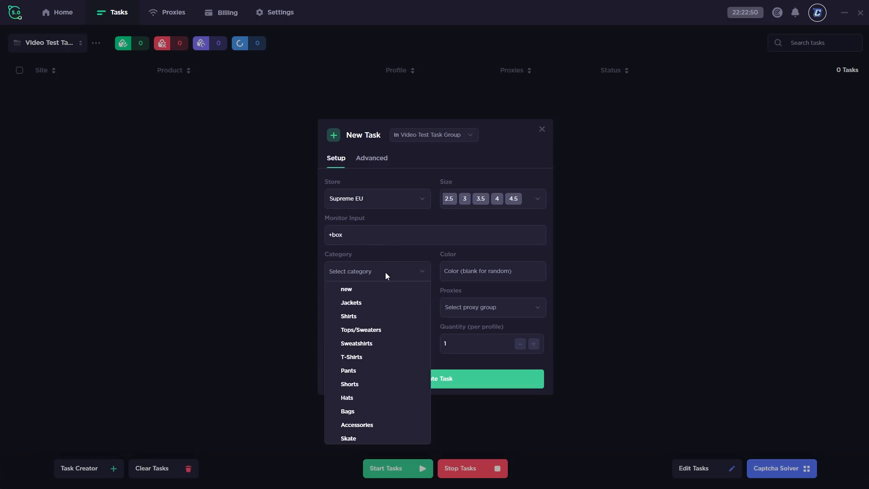
{"action": "left_click", "coordinate": [369, 242]}
{"action": "type", "text": ","}
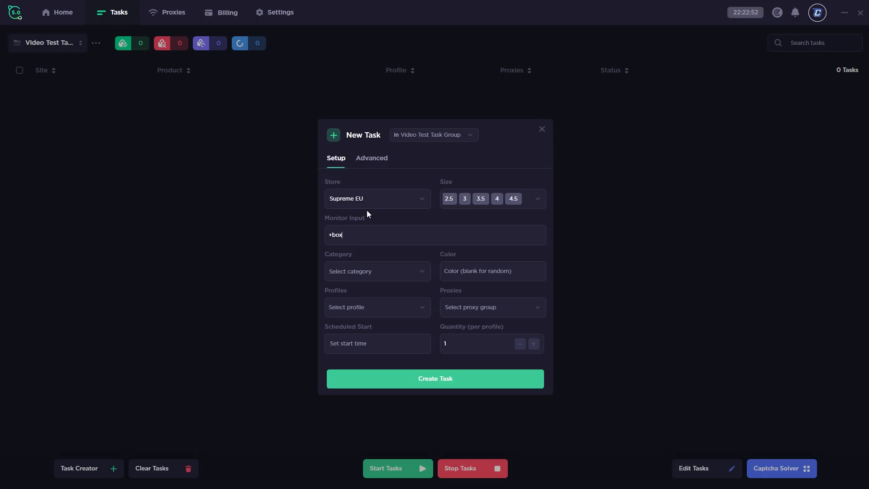
{"action": "left_click", "coordinate": [371, 273]}
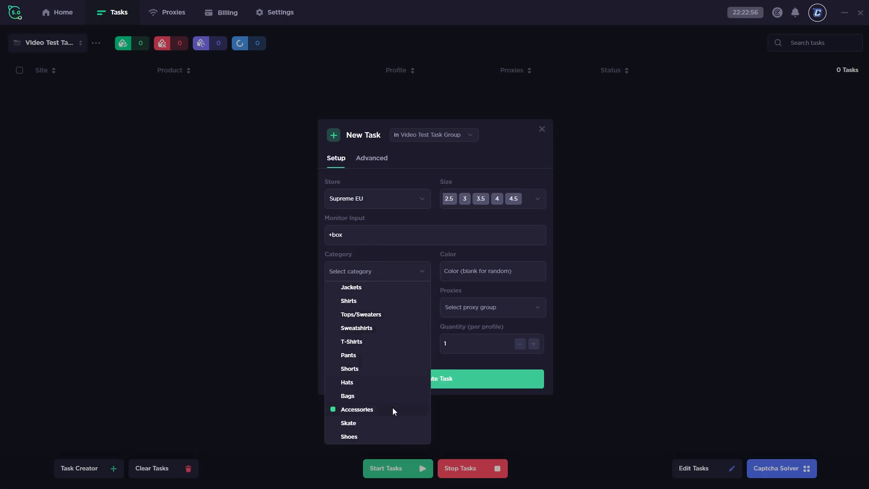
{"action": "scroll", "coordinate": [371, 385], "scroll_direction": "up", "scroll_amount": 1}
{"action": "left_click", "coordinate": [357, 342]}
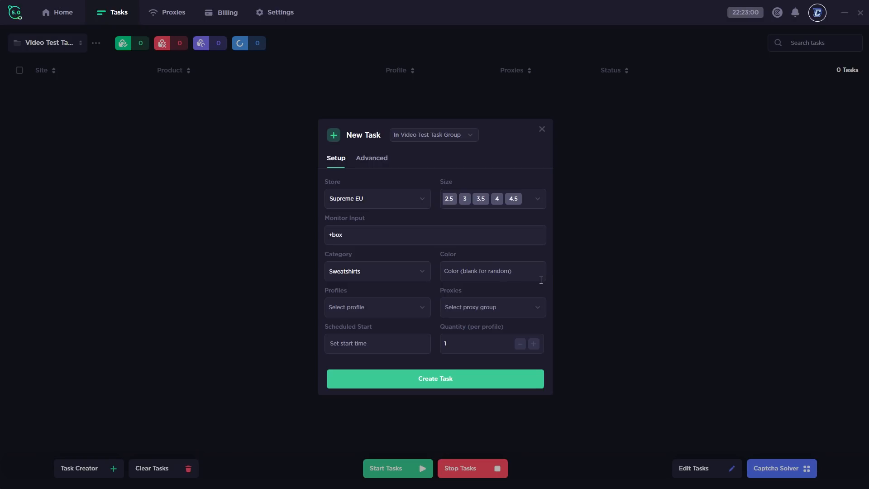
{"action": "left_click", "coordinate": [541, 280]}
{"action": "type", "text": "White"}
Select the single Video Test profile and leave the proxy group set to None
{"action": "left_click", "coordinate": [386, 309]}
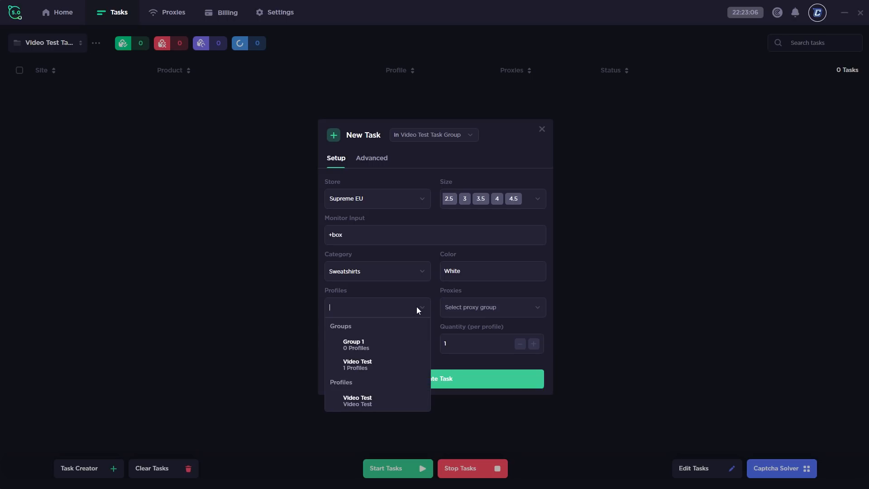
{"action": "left_click", "coordinate": [388, 364]}
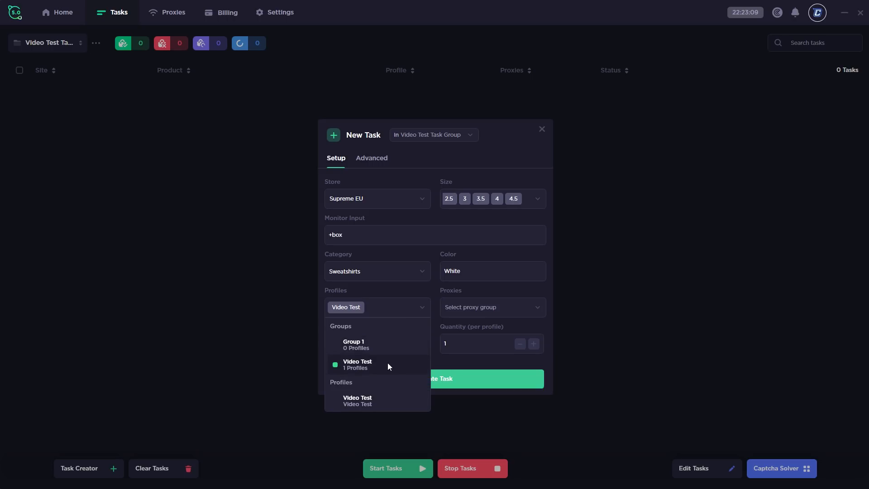
{"action": "left_click", "coordinate": [359, 363]}
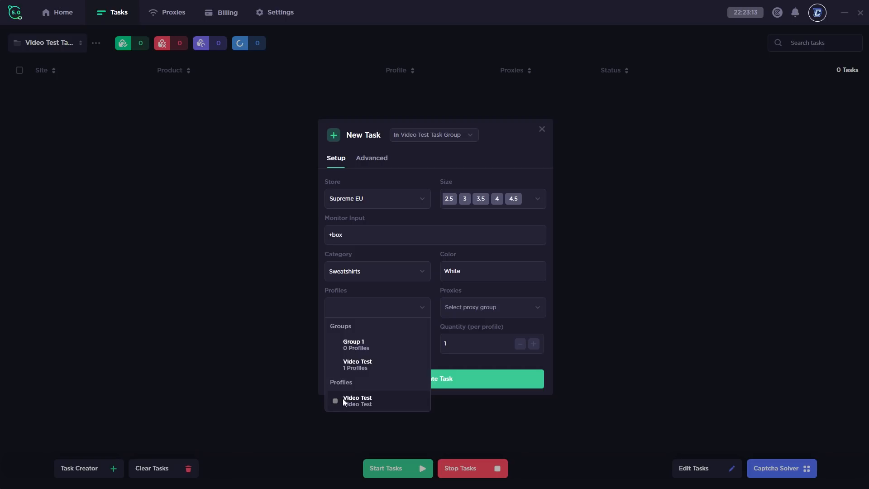
{"action": "left_click", "coordinate": [366, 402]}
{"action": "left_click", "coordinate": [537, 305]}
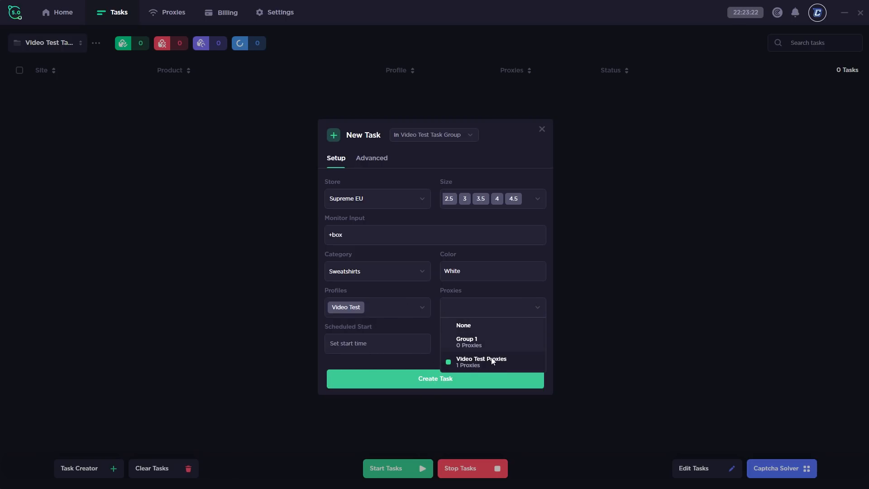
{"action": "left_click", "coordinate": [472, 343]}
{"action": "left_click", "coordinate": [538, 306]}
{"action": "left_click", "coordinate": [477, 329]}
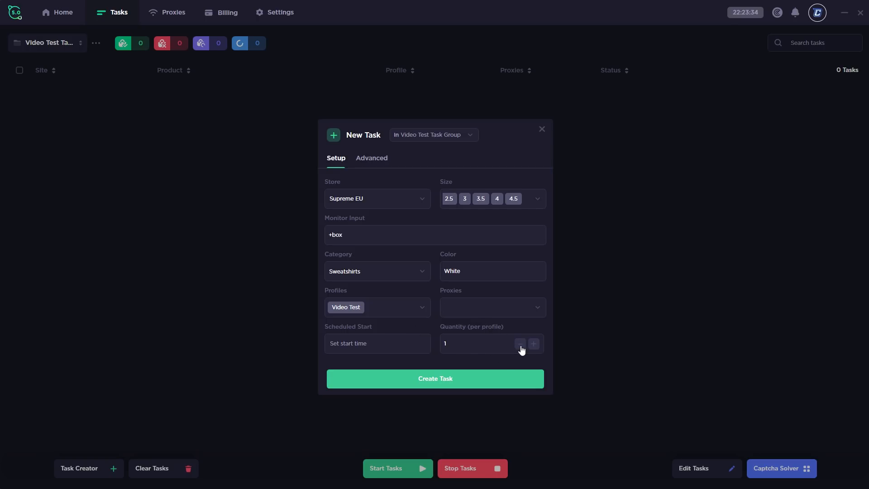
{"action": "left_click", "coordinate": [378, 158]}
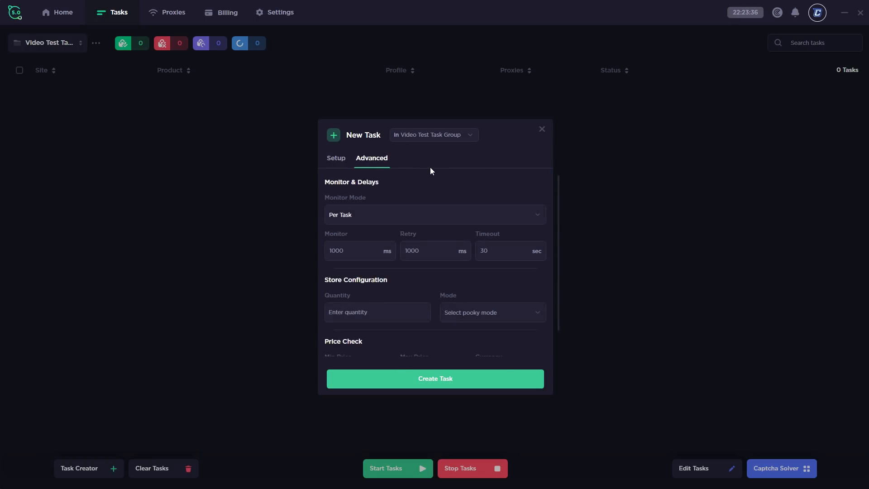
{"action": "left_click", "coordinate": [393, 215]}
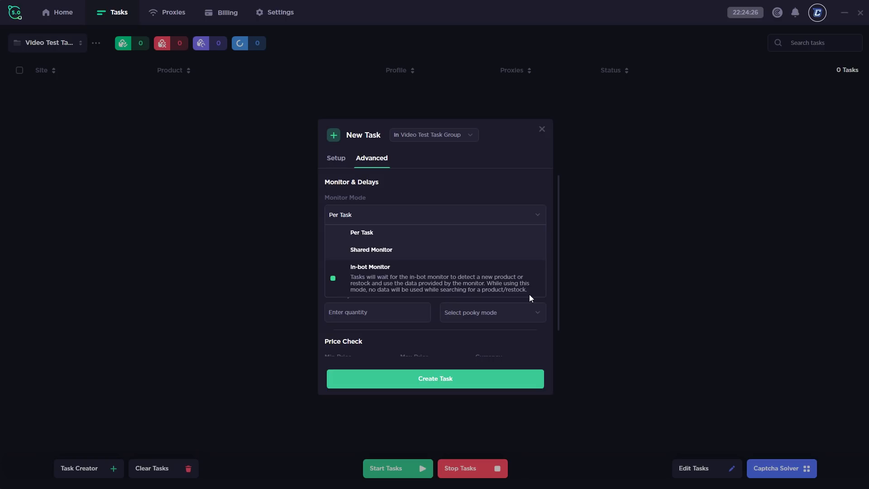
{"action": "left_click", "coordinate": [414, 233]}
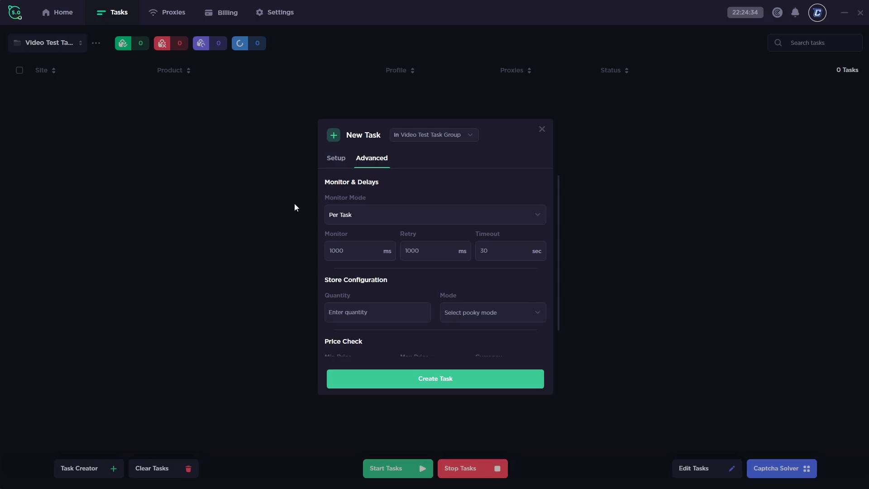
{"action": "double_click", "coordinate": [355, 248]}
{"action": "key", "text": "BackSpace"}
{"action": "left_click", "coordinate": [432, 251]}
{"action": "left_click", "coordinate": [493, 255]}
{"action": "scroll", "coordinate": [430, 250], "scroll_direction": "down", "scroll_amount": 1}
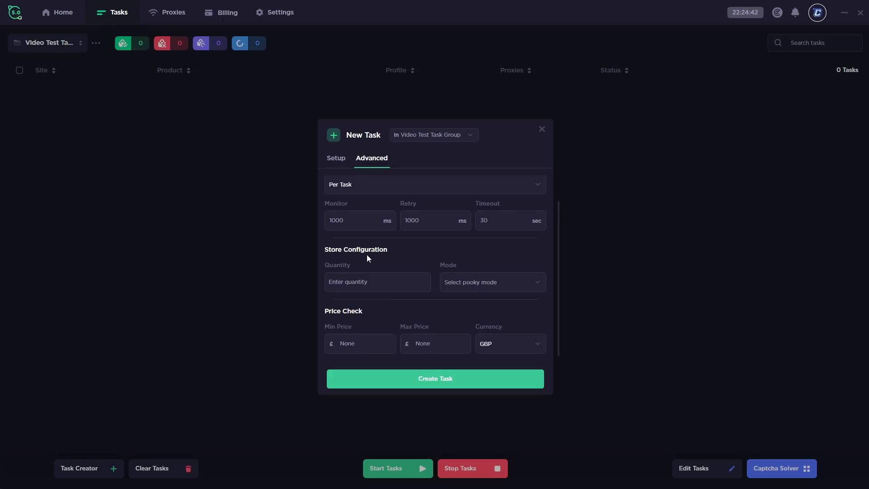
{"action": "left_click", "coordinate": [357, 282]}
{"action": "left_click", "coordinate": [459, 282]}
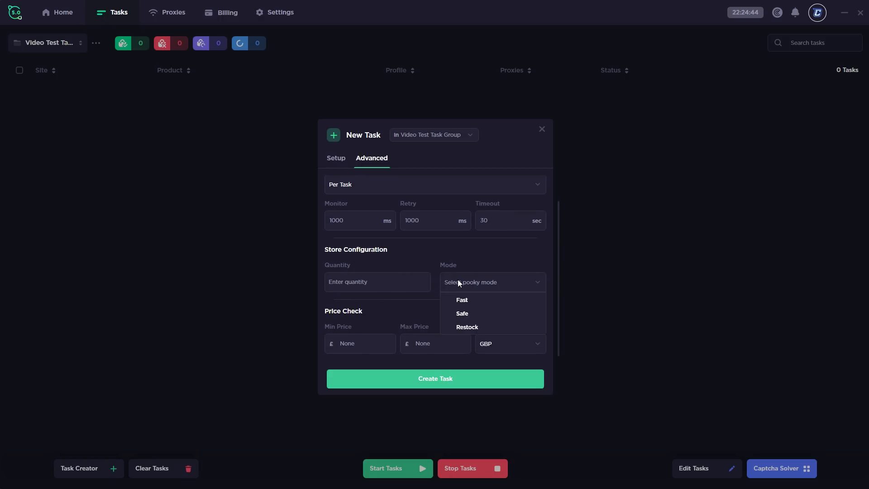
{"action": "left_click", "coordinate": [446, 256]}
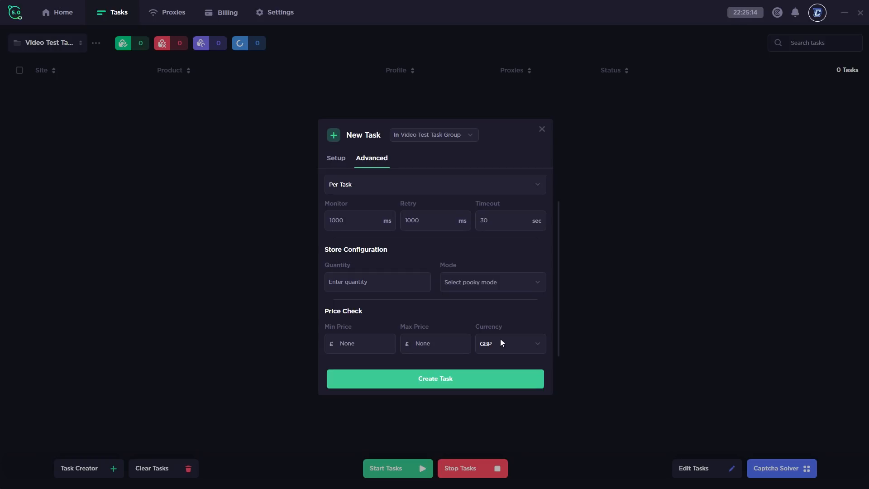
{"action": "left_click", "coordinate": [337, 157]}
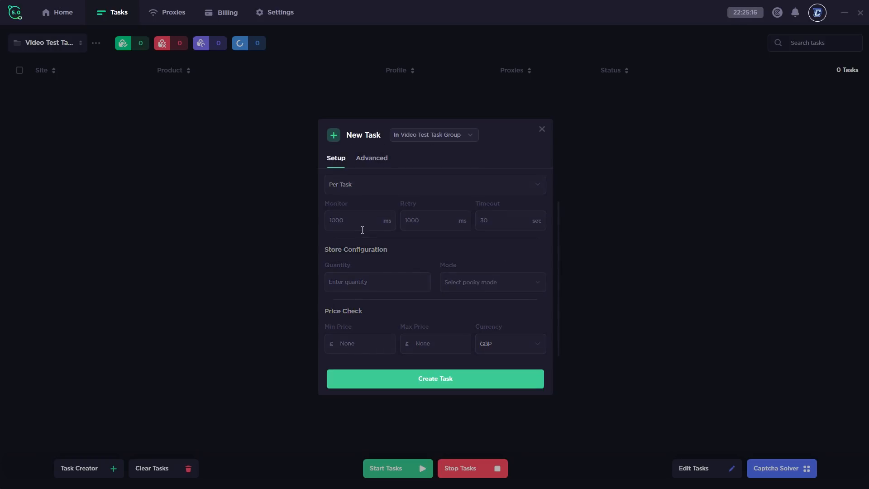
Create the Supreme EU +box task, close the form, and inspect the task's right-click menu
{"action": "left_click", "coordinate": [421, 380]}
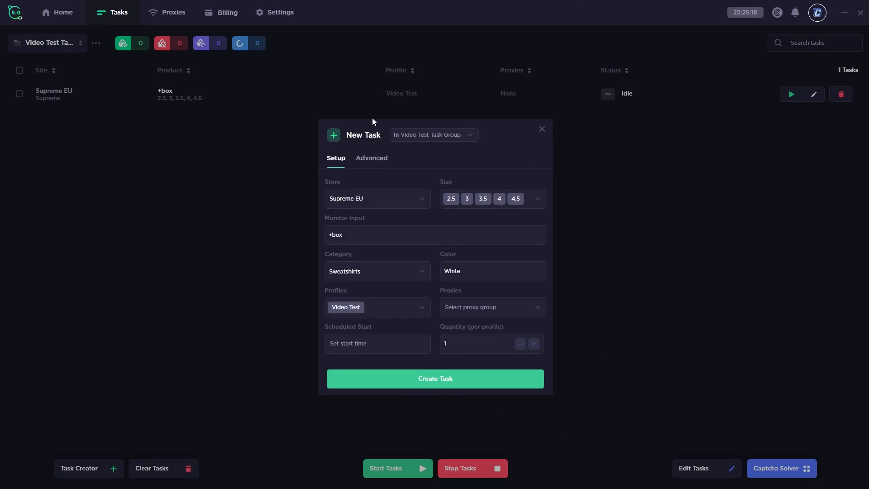
{"action": "left_click", "coordinate": [543, 131]}
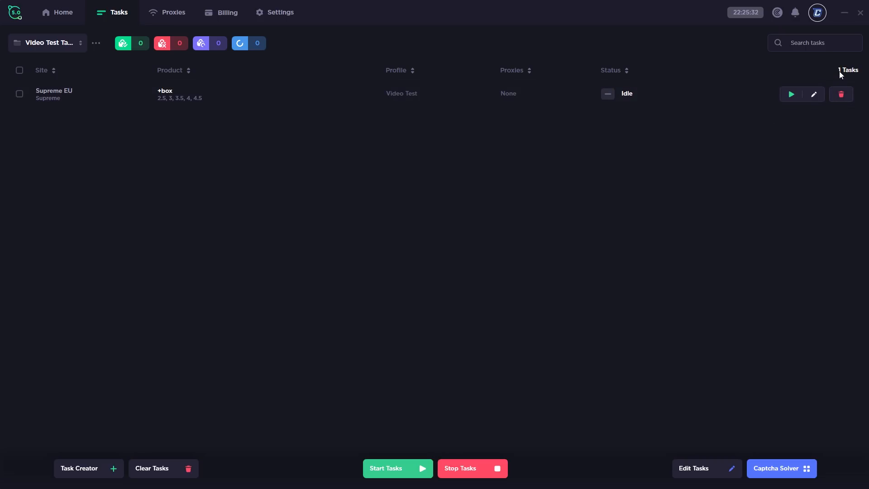
{"action": "right_click", "coordinate": [664, 95]}
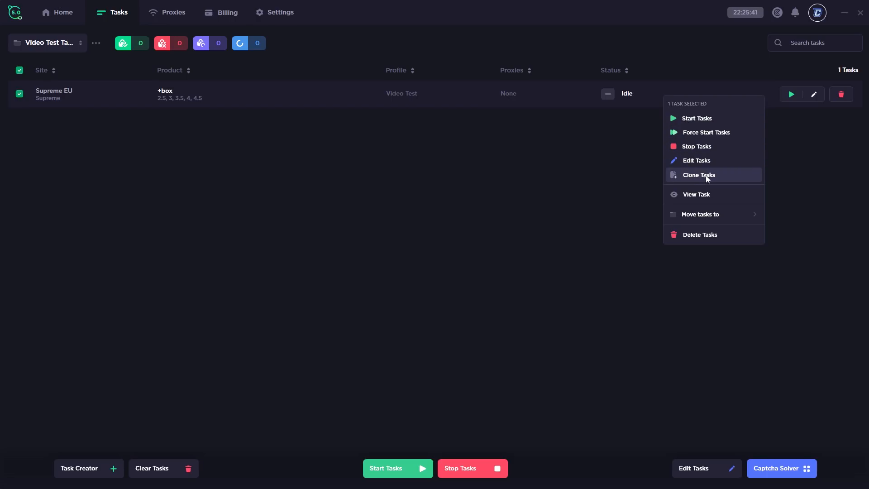
{"action": "mouse_move", "coordinate": [705, 218]}
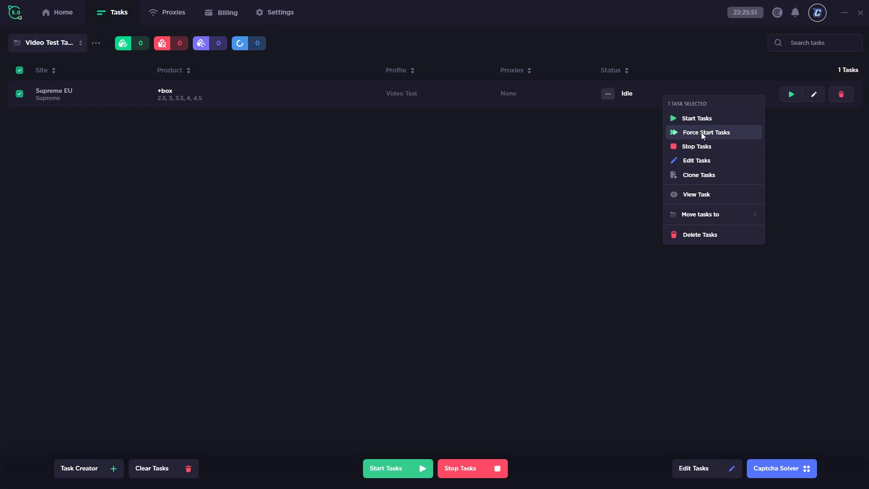
{"action": "left_click", "coordinate": [525, 141]}
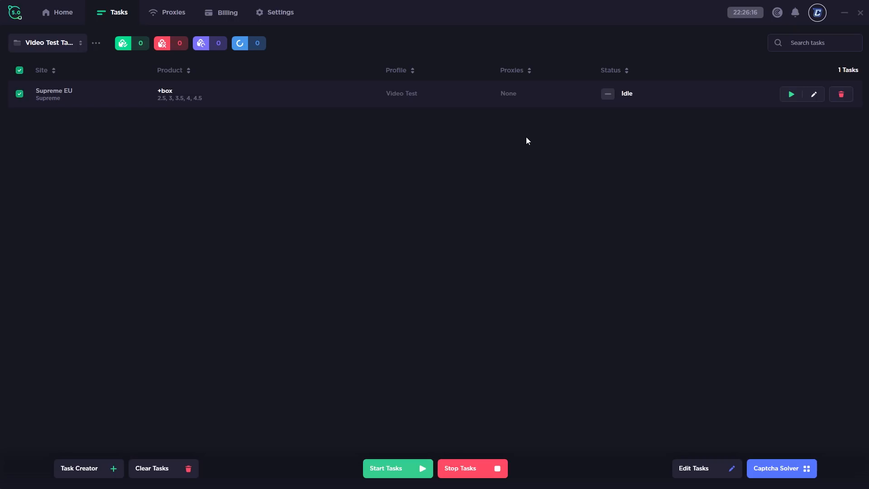
Edit the task to add sizes 5, 5.5 and 6, save it, and open Captcha Solver
{"action": "left_click", "coordinate": [682, 457]}
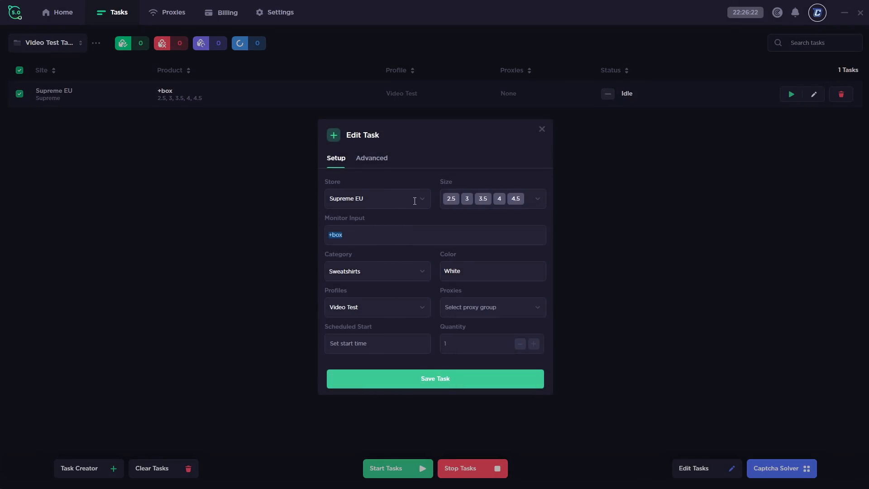
{"action": "left_click", "coordinate": [535, 198]}
{"action": "left_click", "coordinate": [485, 327]}
{"action": "left_click", "coordinate": [481, 339]}
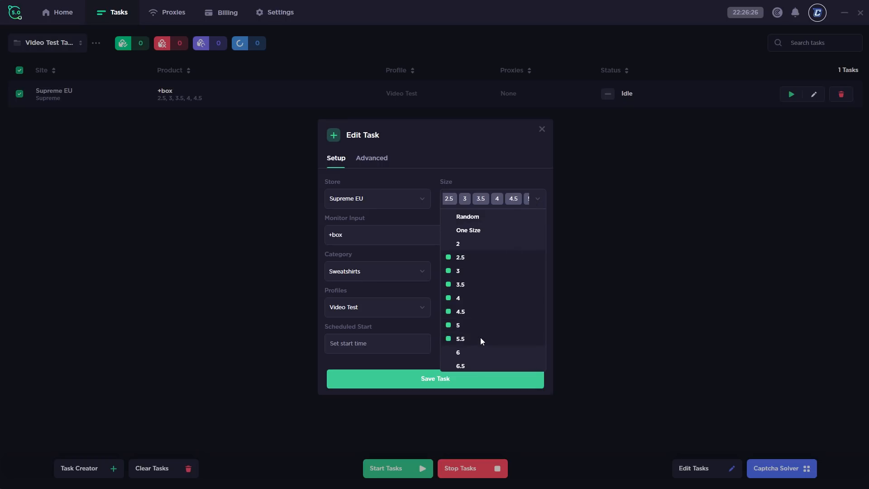
{"action": "left_click", "coordinate": [476, 352]}
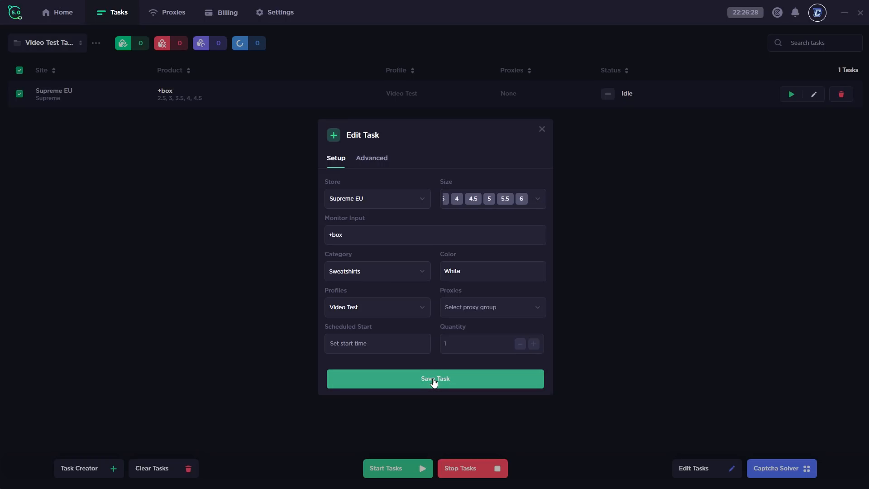
{"action": "left_click", "coordinate": [434, 381]}
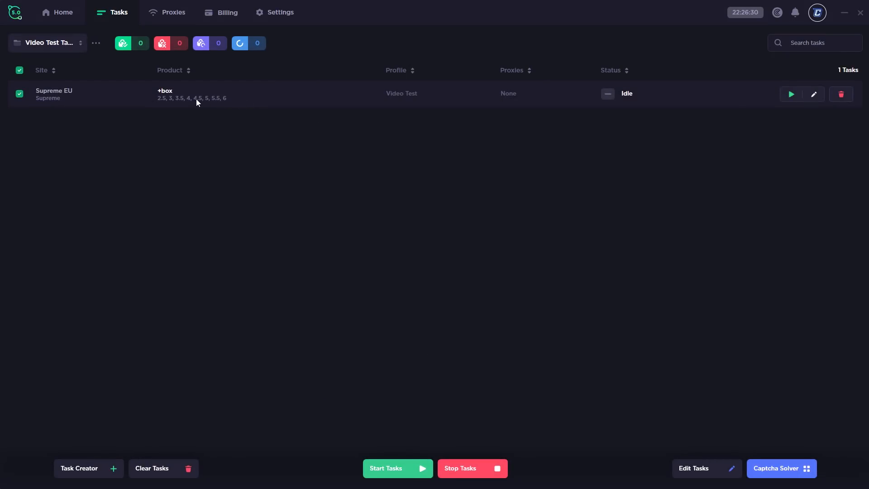
{"action": "left_click", "coordinate": [772, 471]}
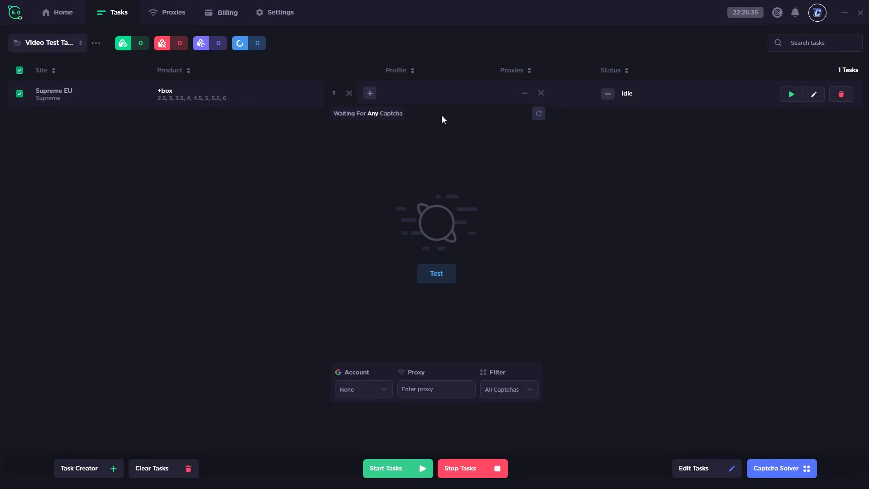
Reposition the Captcha Solver panel, leave its filter at All Captchas, and close it
{"action": "left_click_drag", "start_coordinate": [442, 118], "coordinate": [632, 90]}
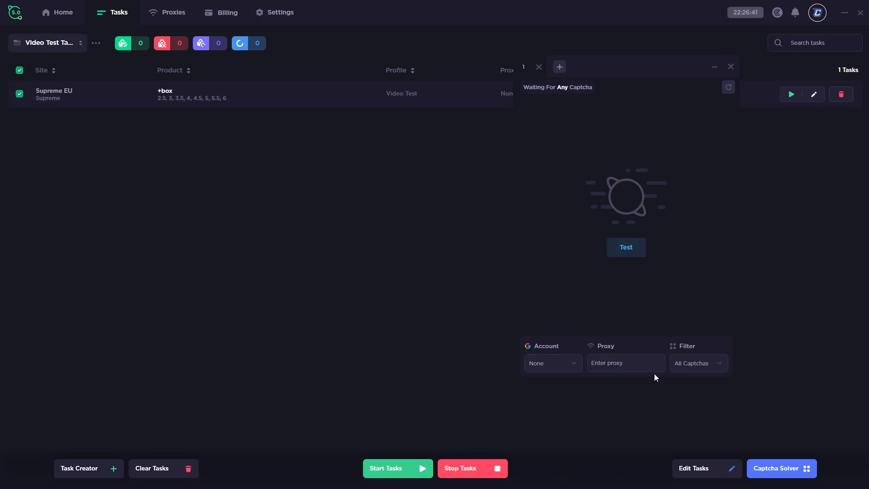
{"action": "left_click", "coordinate": [705, 363]}
{"action": "left_click", "coordinate": [705, 363]}
{"action": "left_click", "coordinate": [705, 363]}
{"action": "left_click_drag", "start_coordinate": [699, 71], "coordinate": [631, 68]}
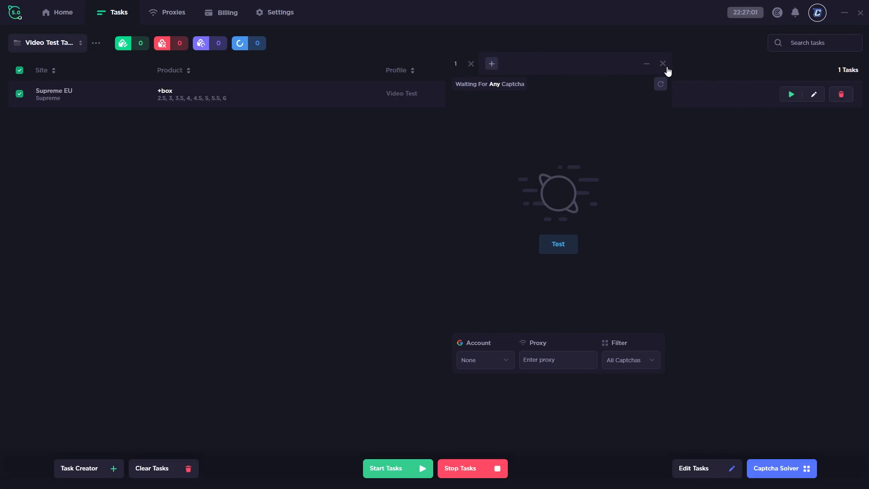
{"action": "left_click", "coordinate": [663, 64]}
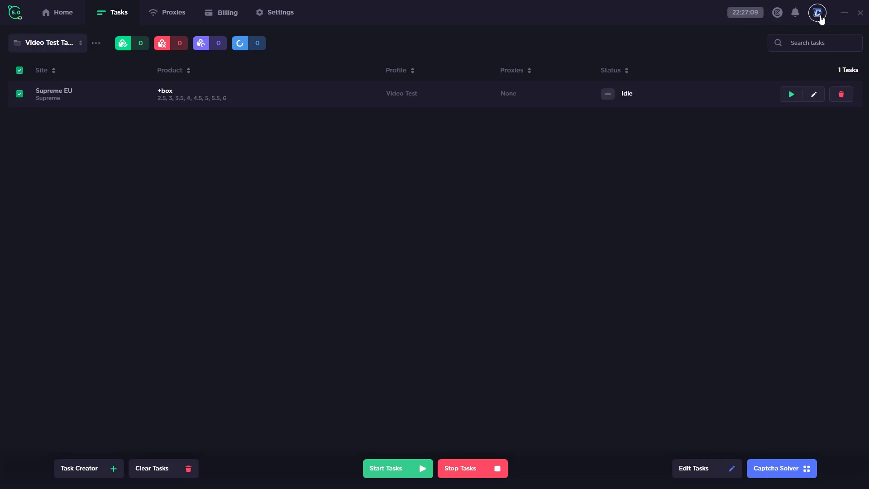
{"action": "left_click", "coordinate": [819, 14]}
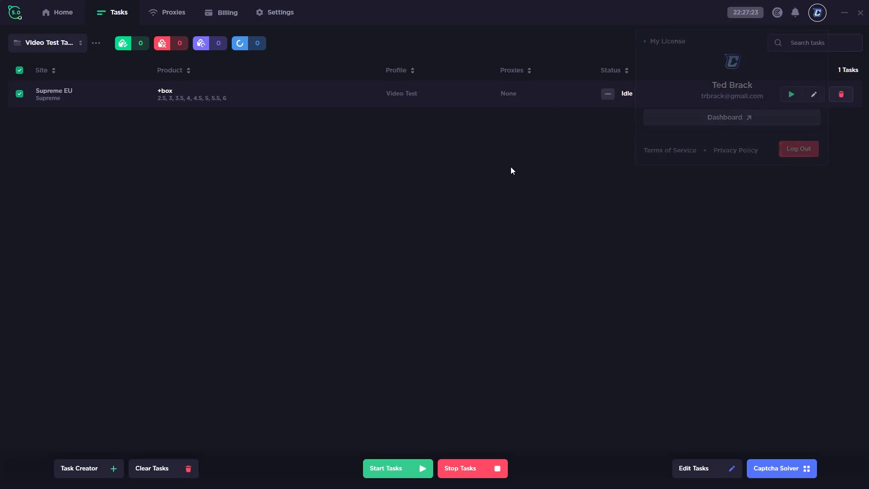
{"action": "left_click", "coordinate": [799, 16]}
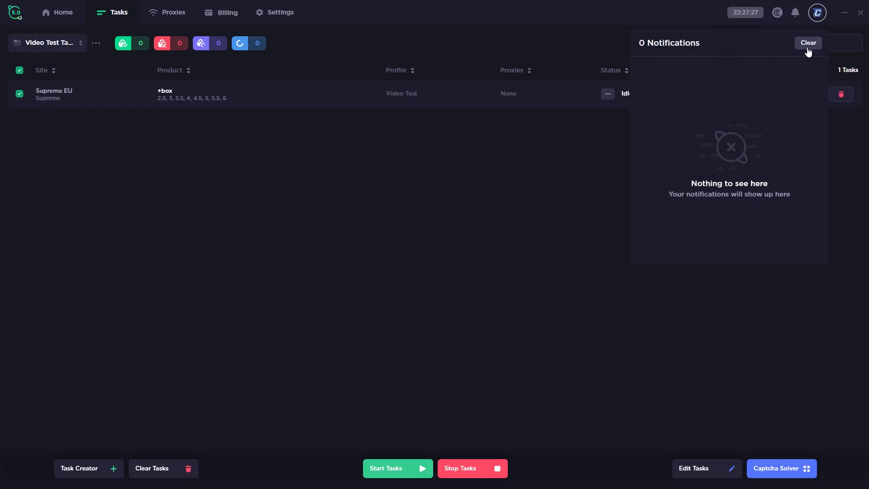
{"action": "left_click", "coordinate": [540, 153]}
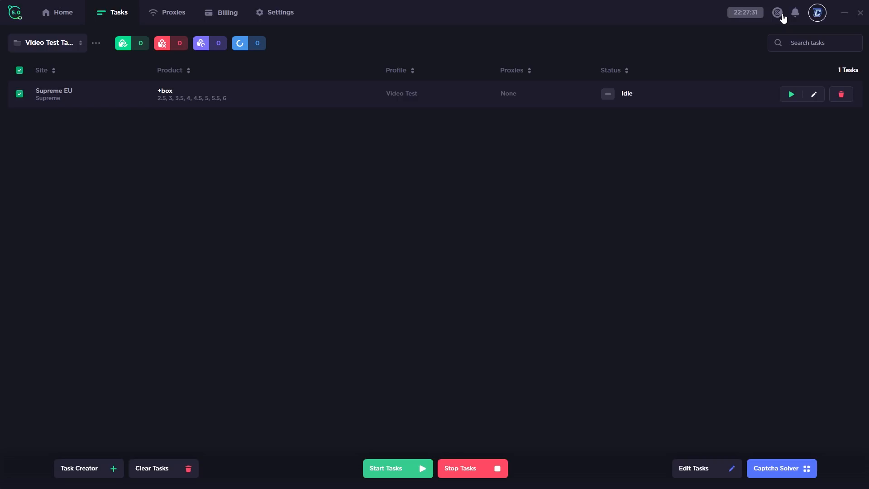
Browse the live monitor feed and its store filters, then switch to the Smart Actions list
{"action": "left_click", "coordinate": [782, 15]}
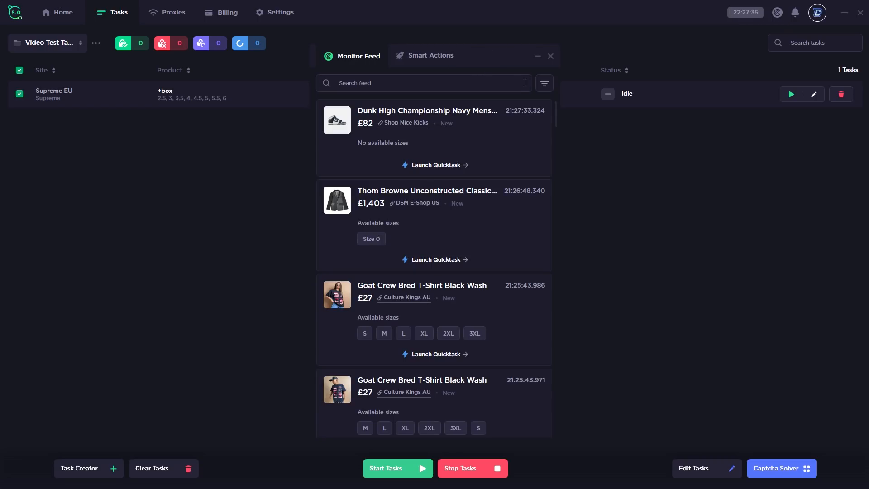
{"action": "scroll", "coordinate": [430, 190], "scroll_direction": "down", "scroll_amount": 1}
{"action": "scroll", "coordinate": [428, 170], "scroll_direction": "up", "scroll_amount": 1}
{"action": "scroll", "coordinate": [461, 142], "scroll_direction": "down", "scroll_amount": 4}
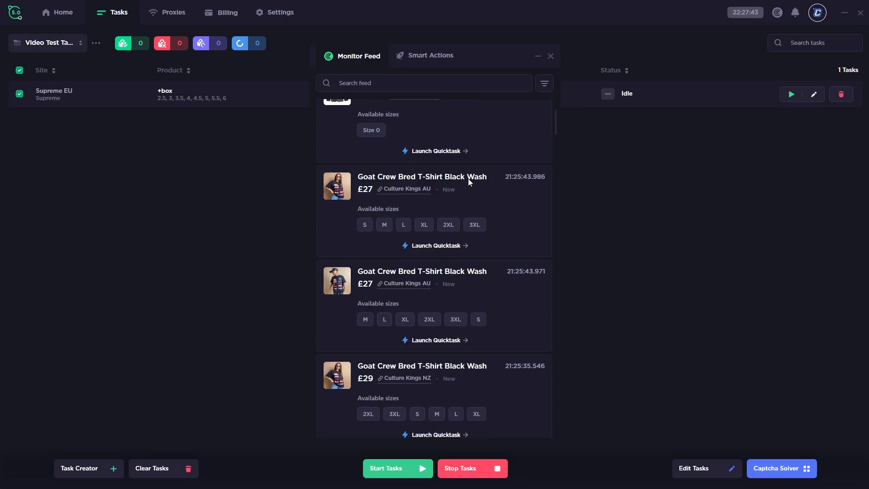
{"action": "scroll", "coordinate": [468, 178], "scroll_direction": "up", "scroll_amount": 4}
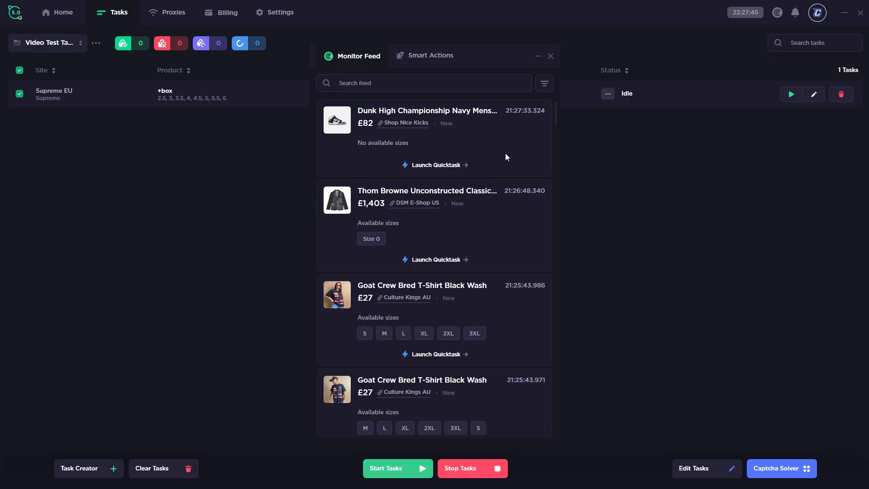
{"action": "left_click", "coordinate": [409, 88]}
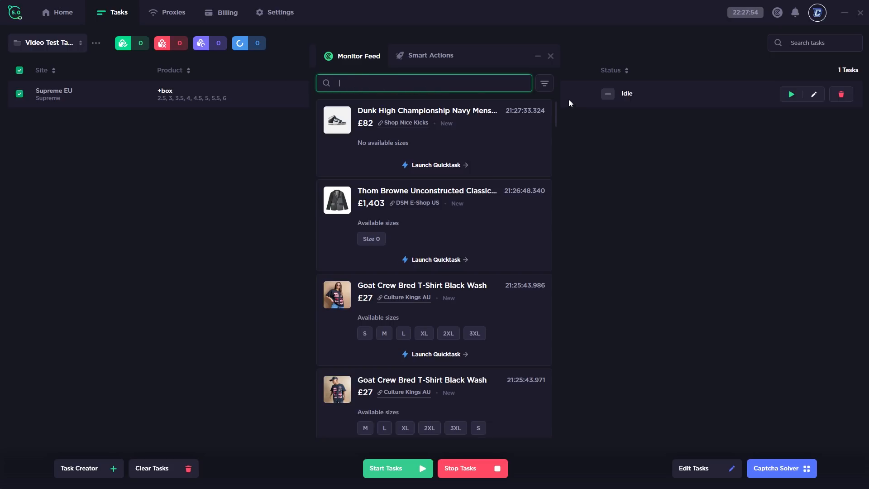
{"action": "left_click", "coordinate": [545, 86]}
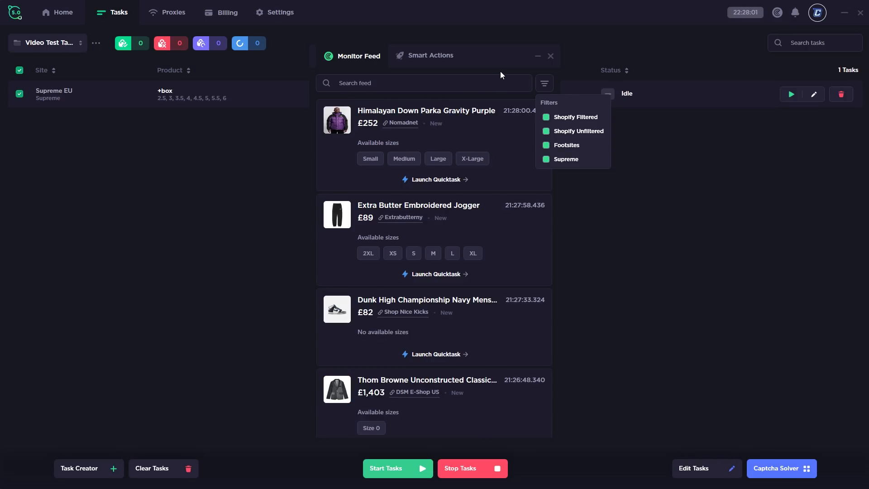
{"action": "scroll", "coordinate": [487, 183], "scroll_direction": "down", "scroll_amount": 1}
{"action": "left_click", "coordinate": [412, 56]}
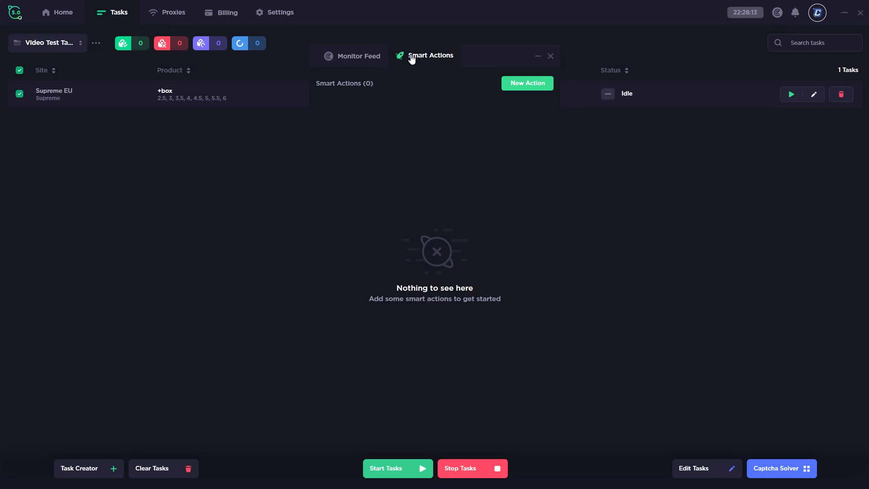
Start a new smart action triggered by Task Result
{"action": "left_click", "coordinate": [521, 83]}
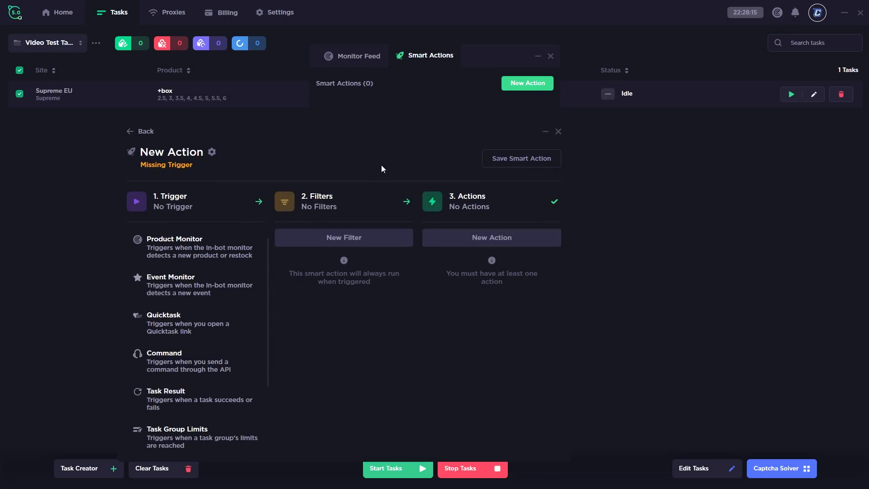
{"action": "scroll", "coordinate": [207, 243], "scroll_direction": "down", "scroll_amount": 1}
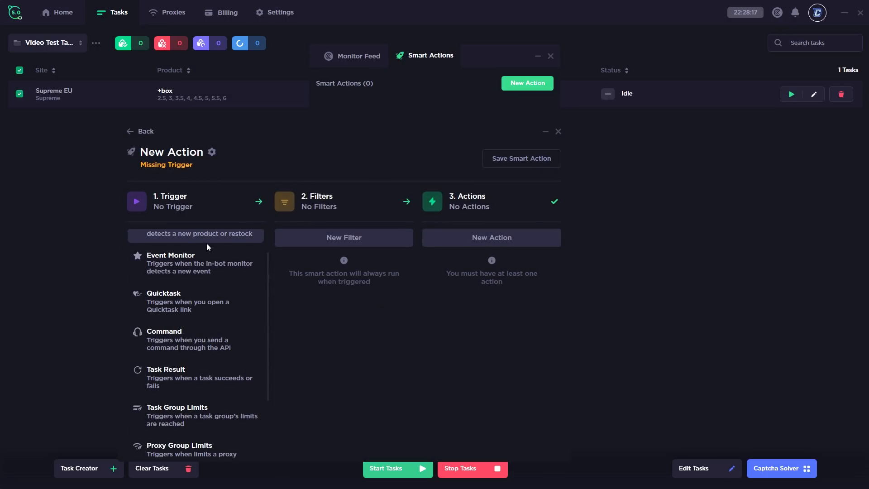
{"action": "scroll", "coordinate": [207, 263], "scroll_direction": "up", "scroll_amount": 1}
{"action": "scroll", "coordinate": [182, 340], "scroll_direction": "down", "scroll_amount": 2}
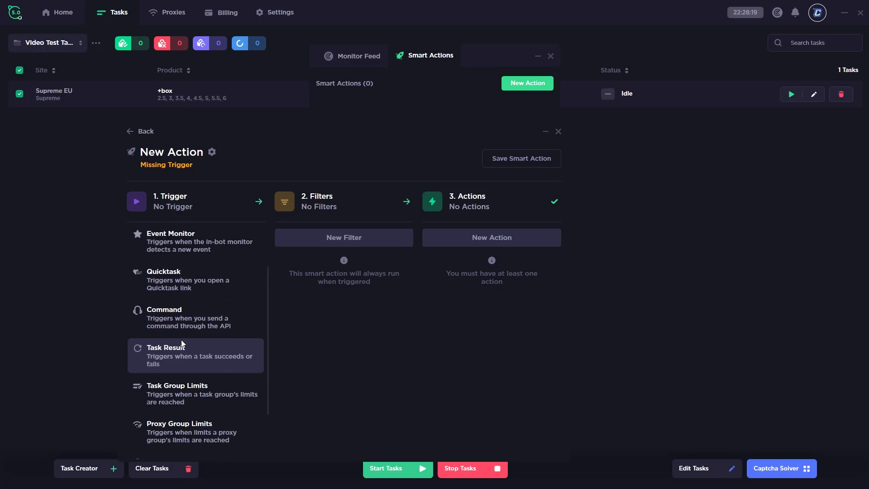
{"action": "scroll", "coordinate": [187, 349], "scroll_direction": "down", "scroll_amount": 1}
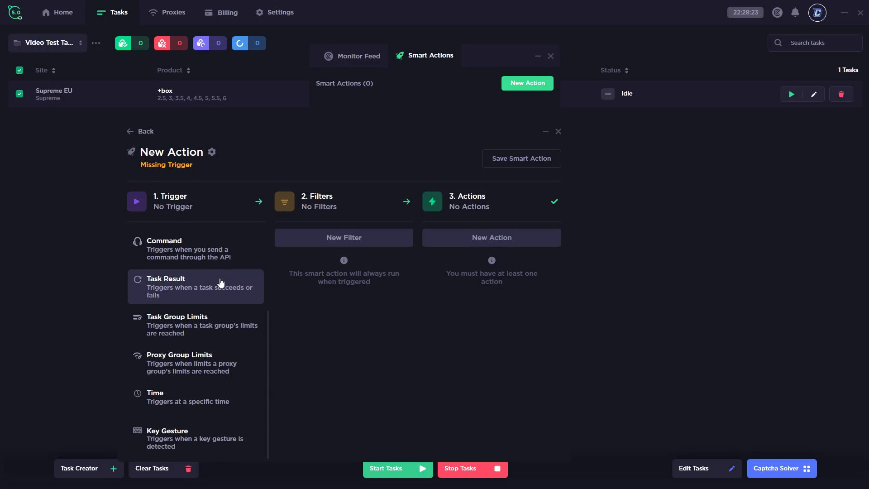
{"action": "scroll", "coordinate": [179, 320], "scroll_direction": "down", "scroll_amount": 1}
{"action": "left_click", "coordinate": [166, 289]}
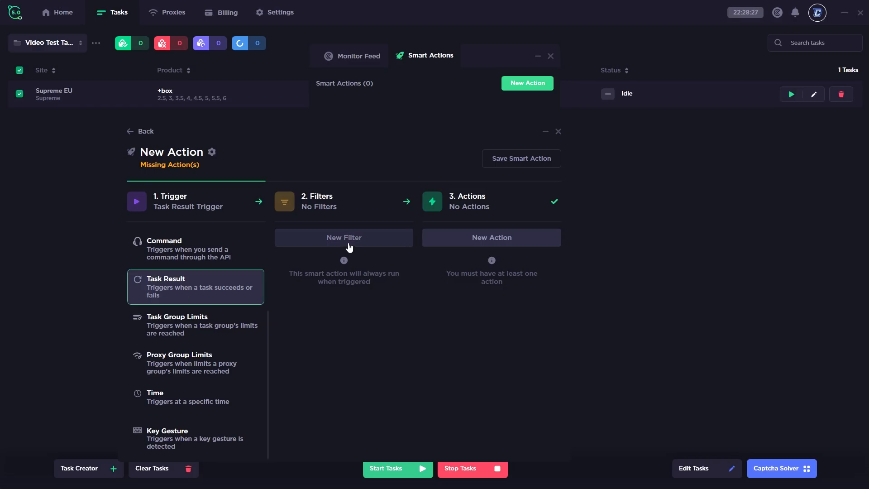
Add a filter on Result set to Declined, then switch its variable to Group Name
{"action": "left_click", "coordinate": [321, 240]}
{"action": "left_click", "coordinate": [317, 289]}
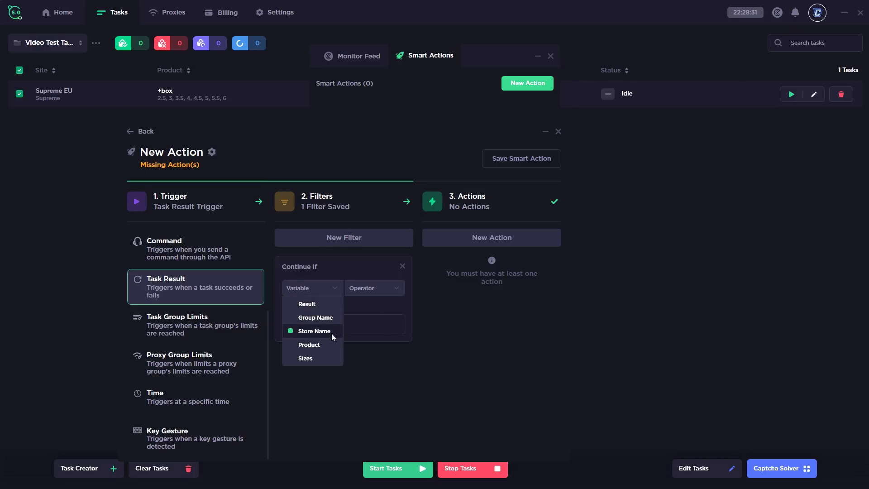
{"action": "left_click", "coordinate": [309, 304]}
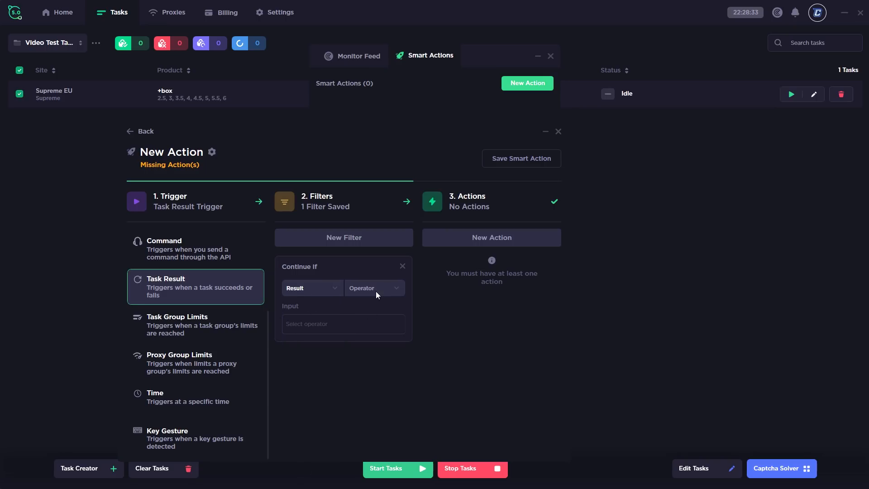
{"action": "left_click", "coordinate": [376, 291]}
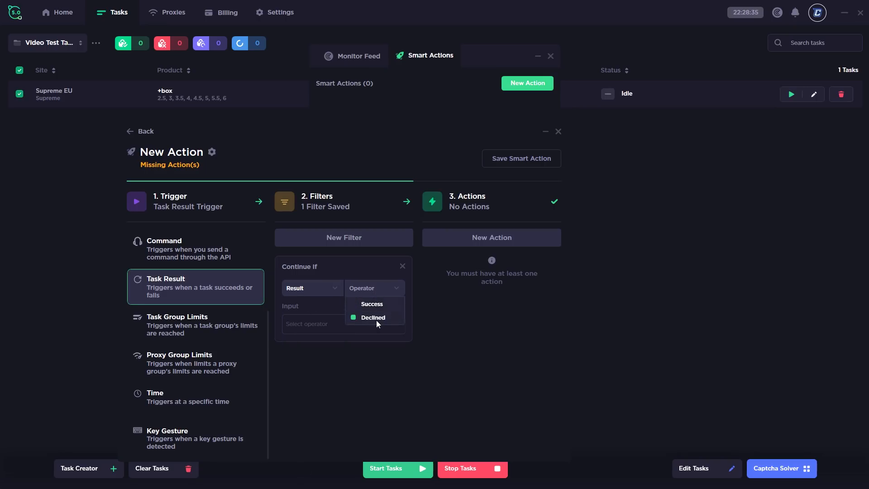
{"action": "left_click", "coordinate": [365, 303]}
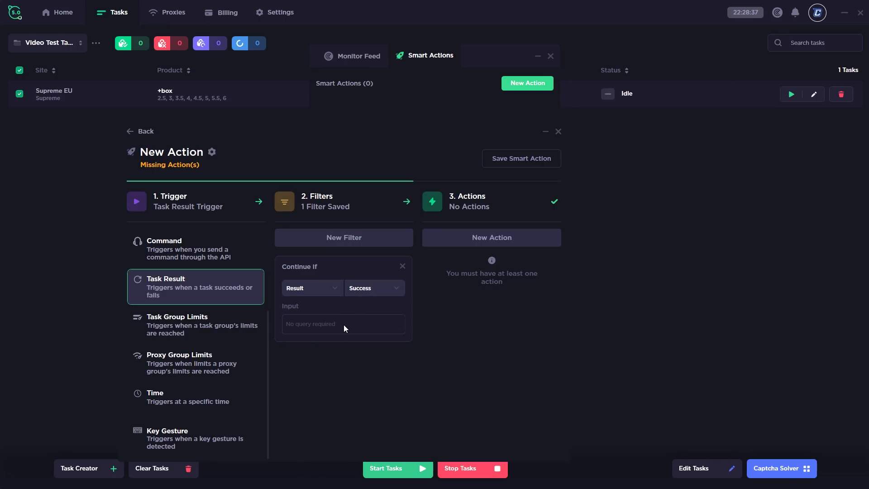
{"action": "left_click", "coordinate": [368, 290]}
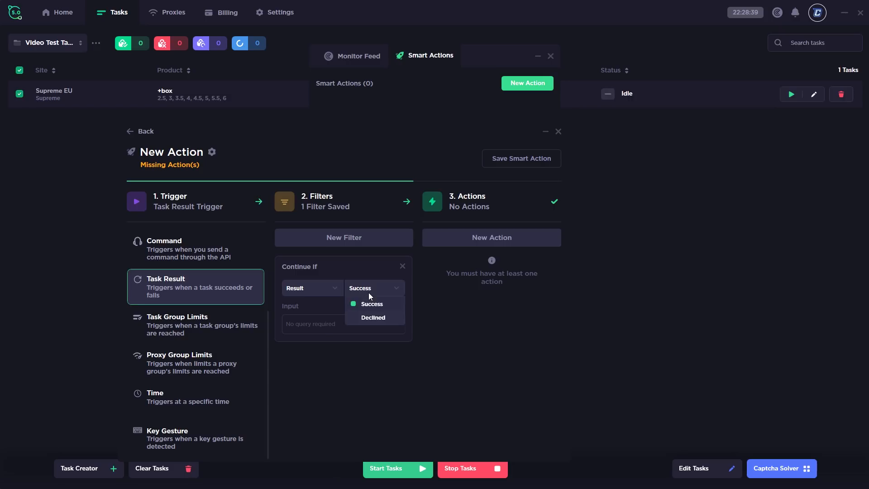
{"action": "left_click", "coordinate": [369, 317]}
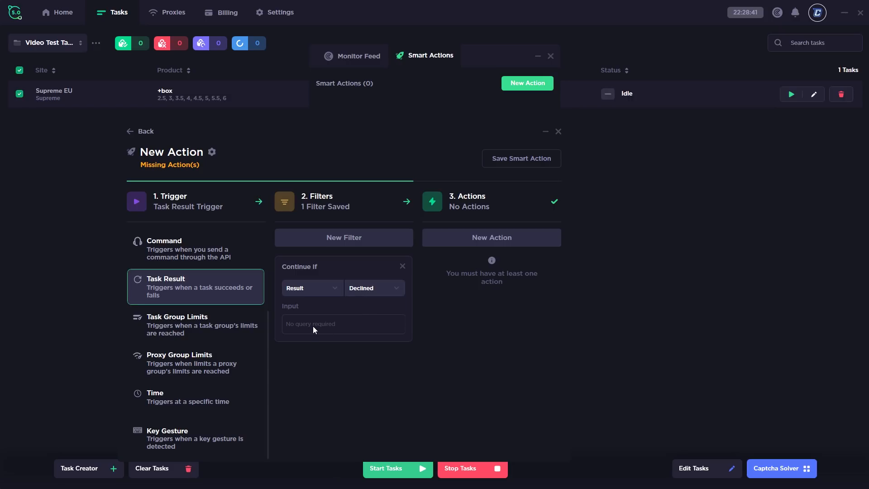
{"action": "left_click", "coordinate": [311, 290]}
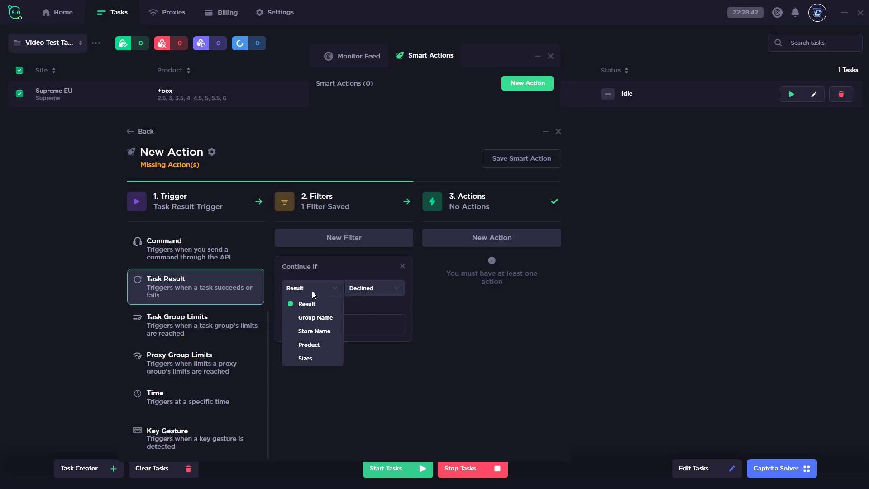
{"action": "left_click", "coordinate": [305, 319]}
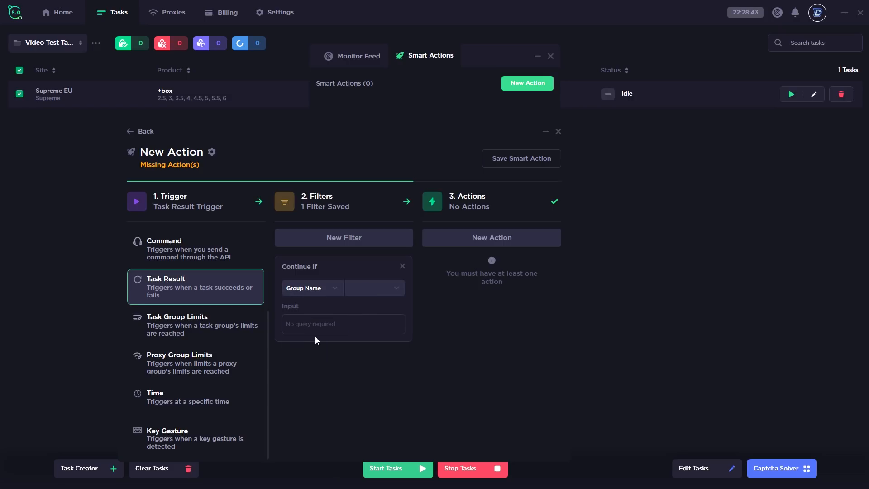
{"action": "left_click", "coordinate": [379, 291]}
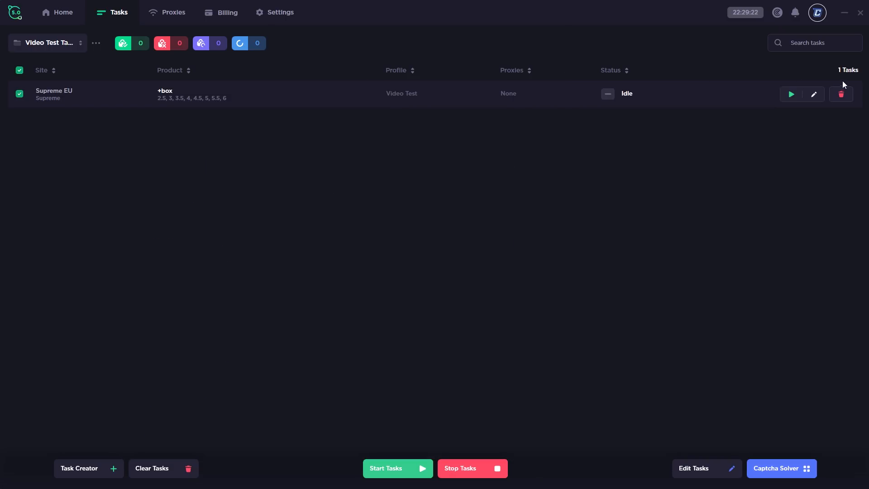
Run the Supreme EU +box task briefly, then stop it so it reads Stopped
{"action": "left_click", "coordinate": [793, 96]}
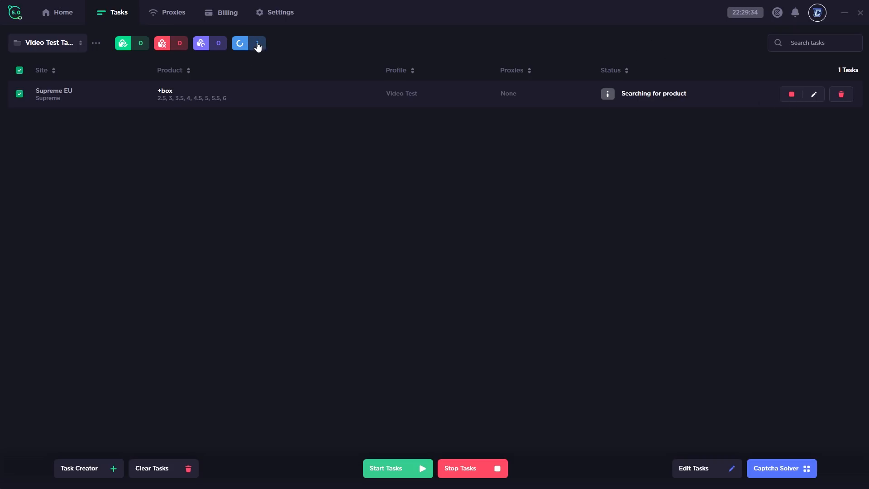
{"action": "left_click", "coordinate": [793, 96]}
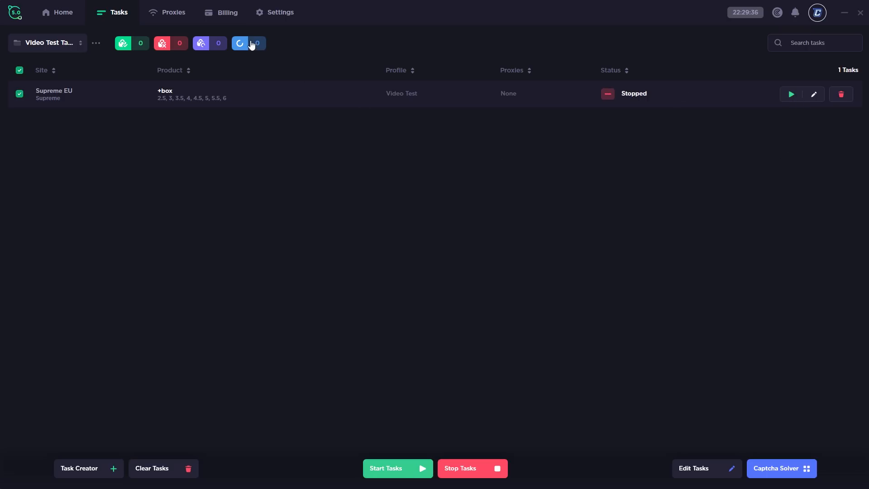